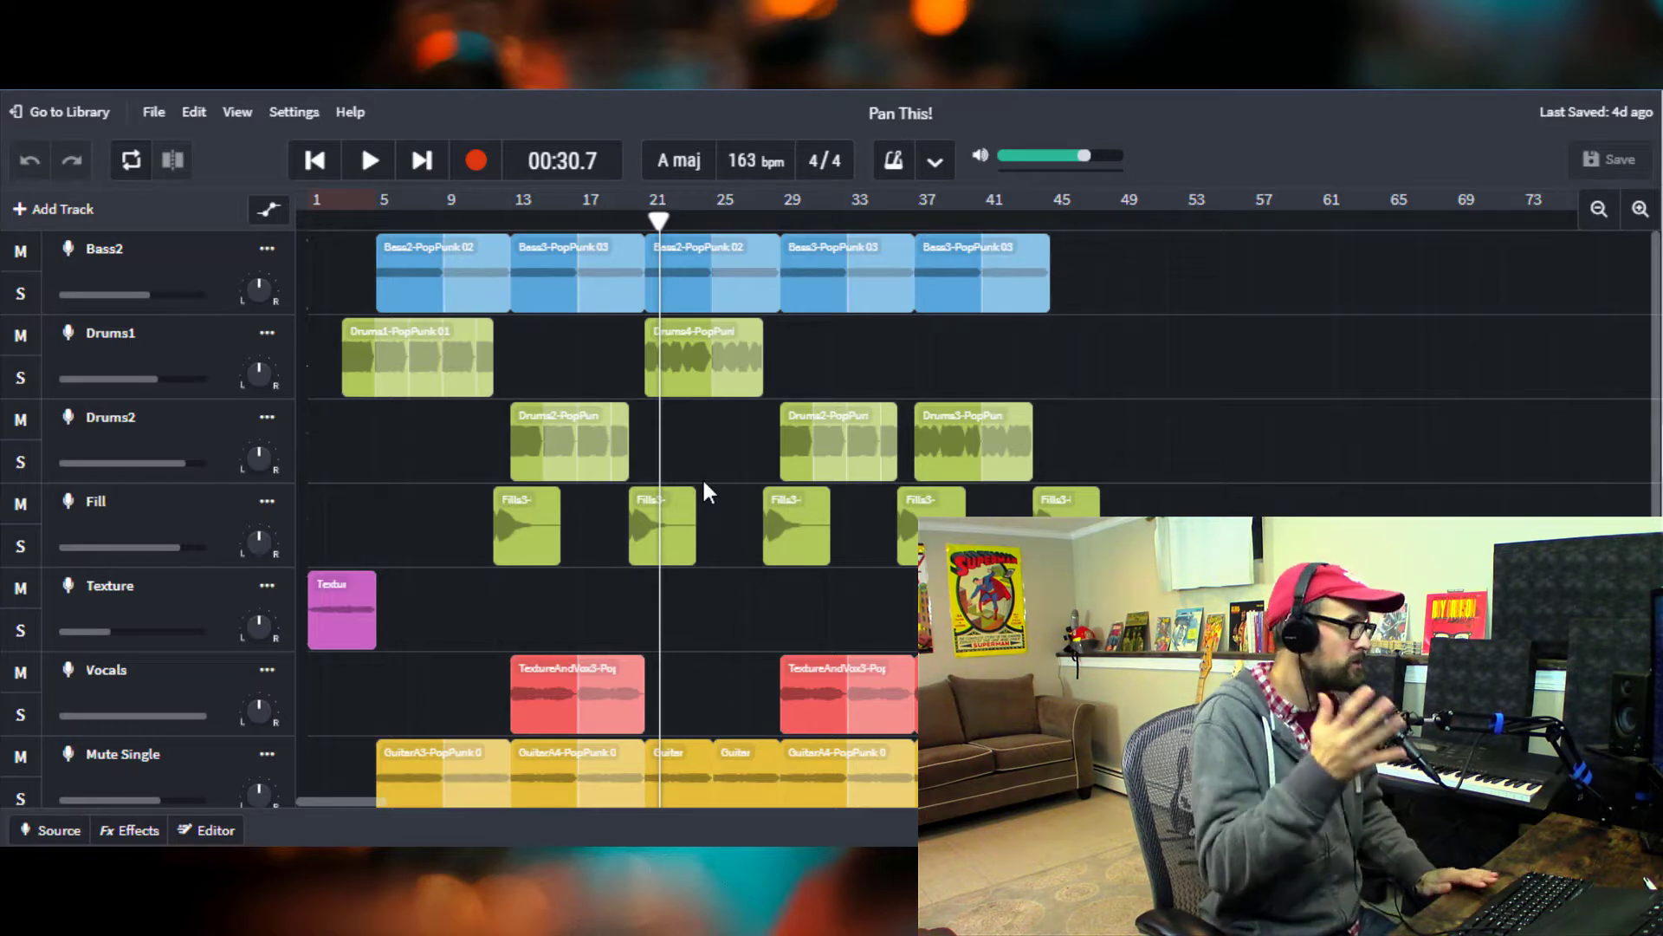
# Try panning the Drums1, Drums2 and Fill tracks hard left while playing the song from bar 3
pyautogui.click(332, 167)
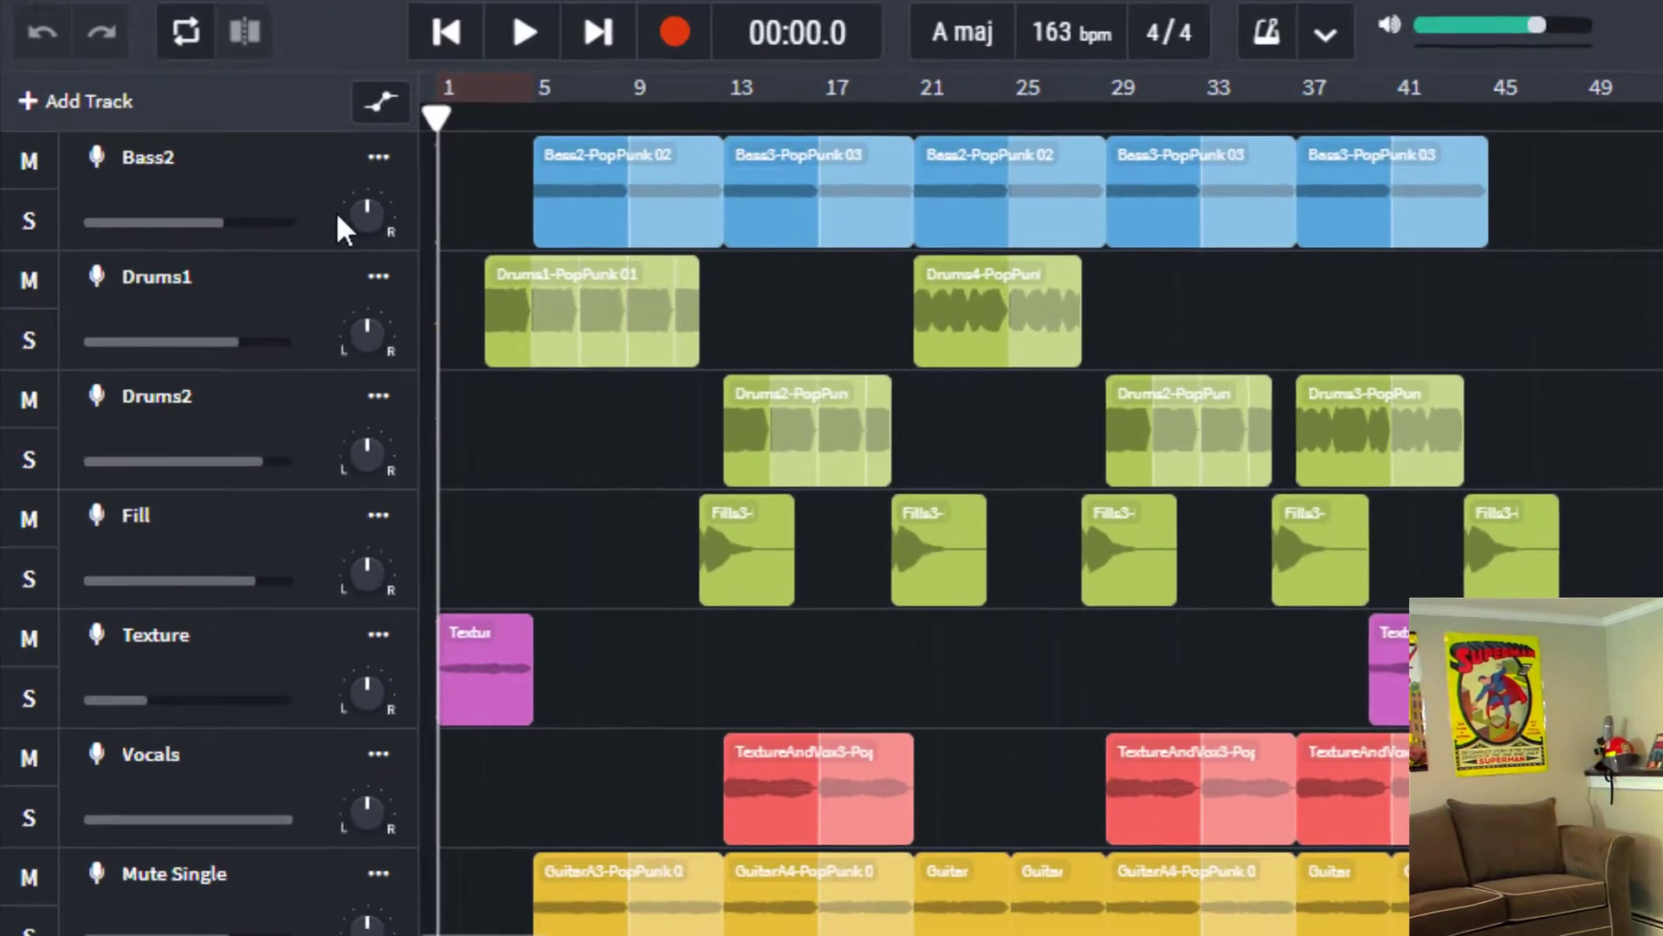
pyautogui.moveTo(386, 227)
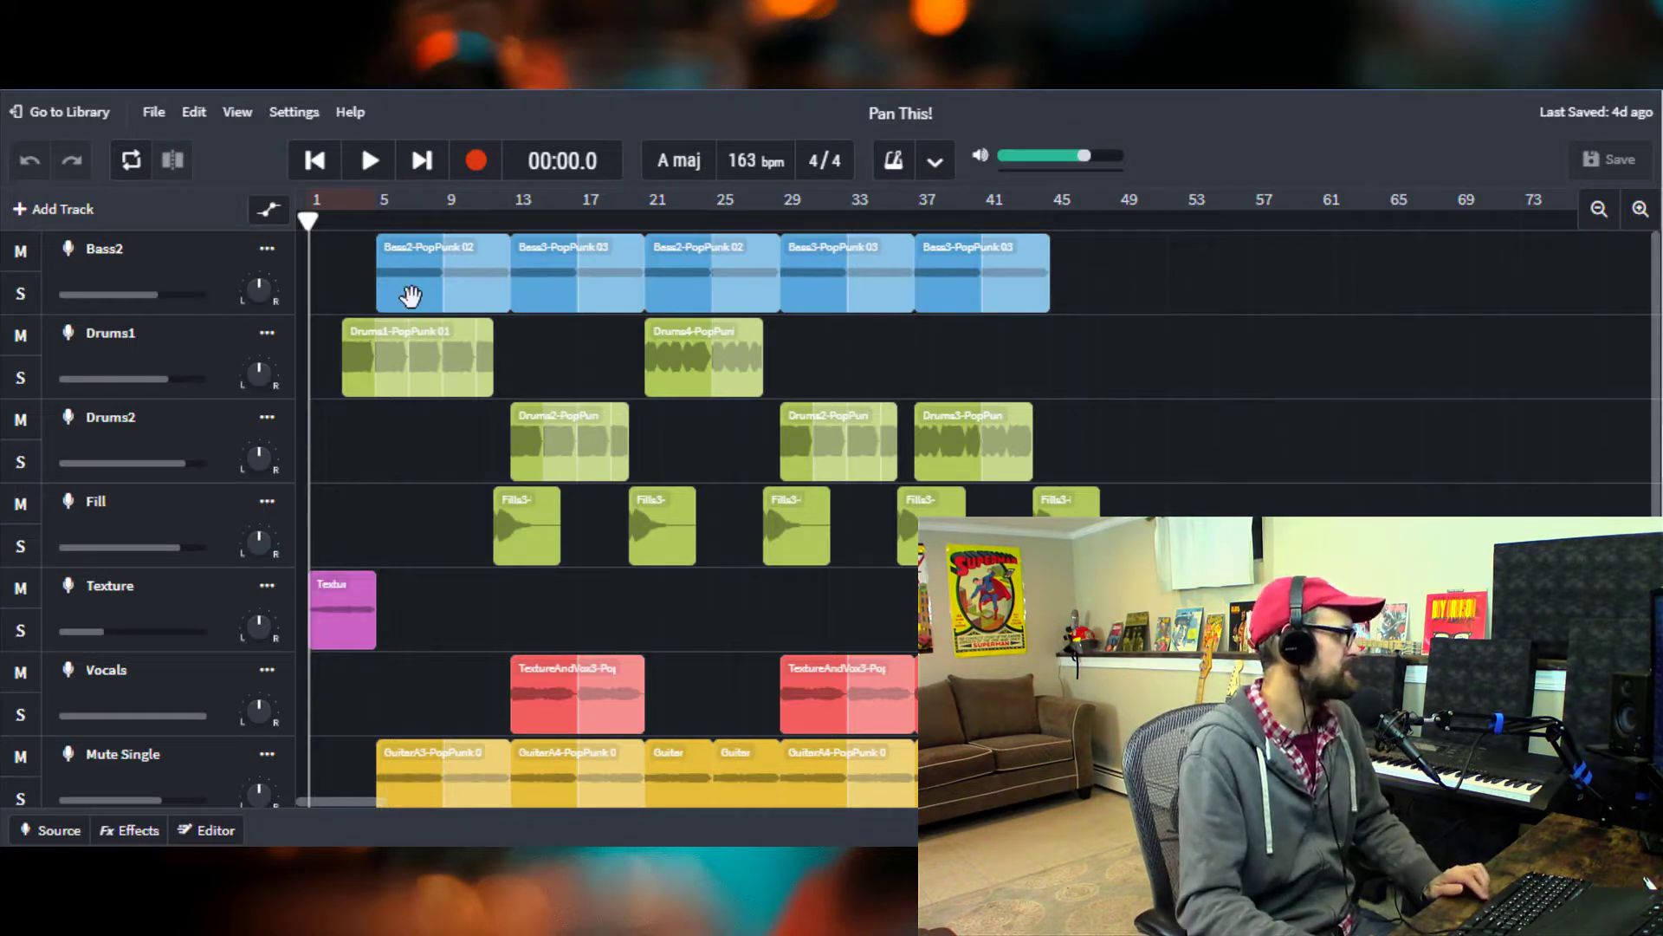
pyautogui.click(343, 217)
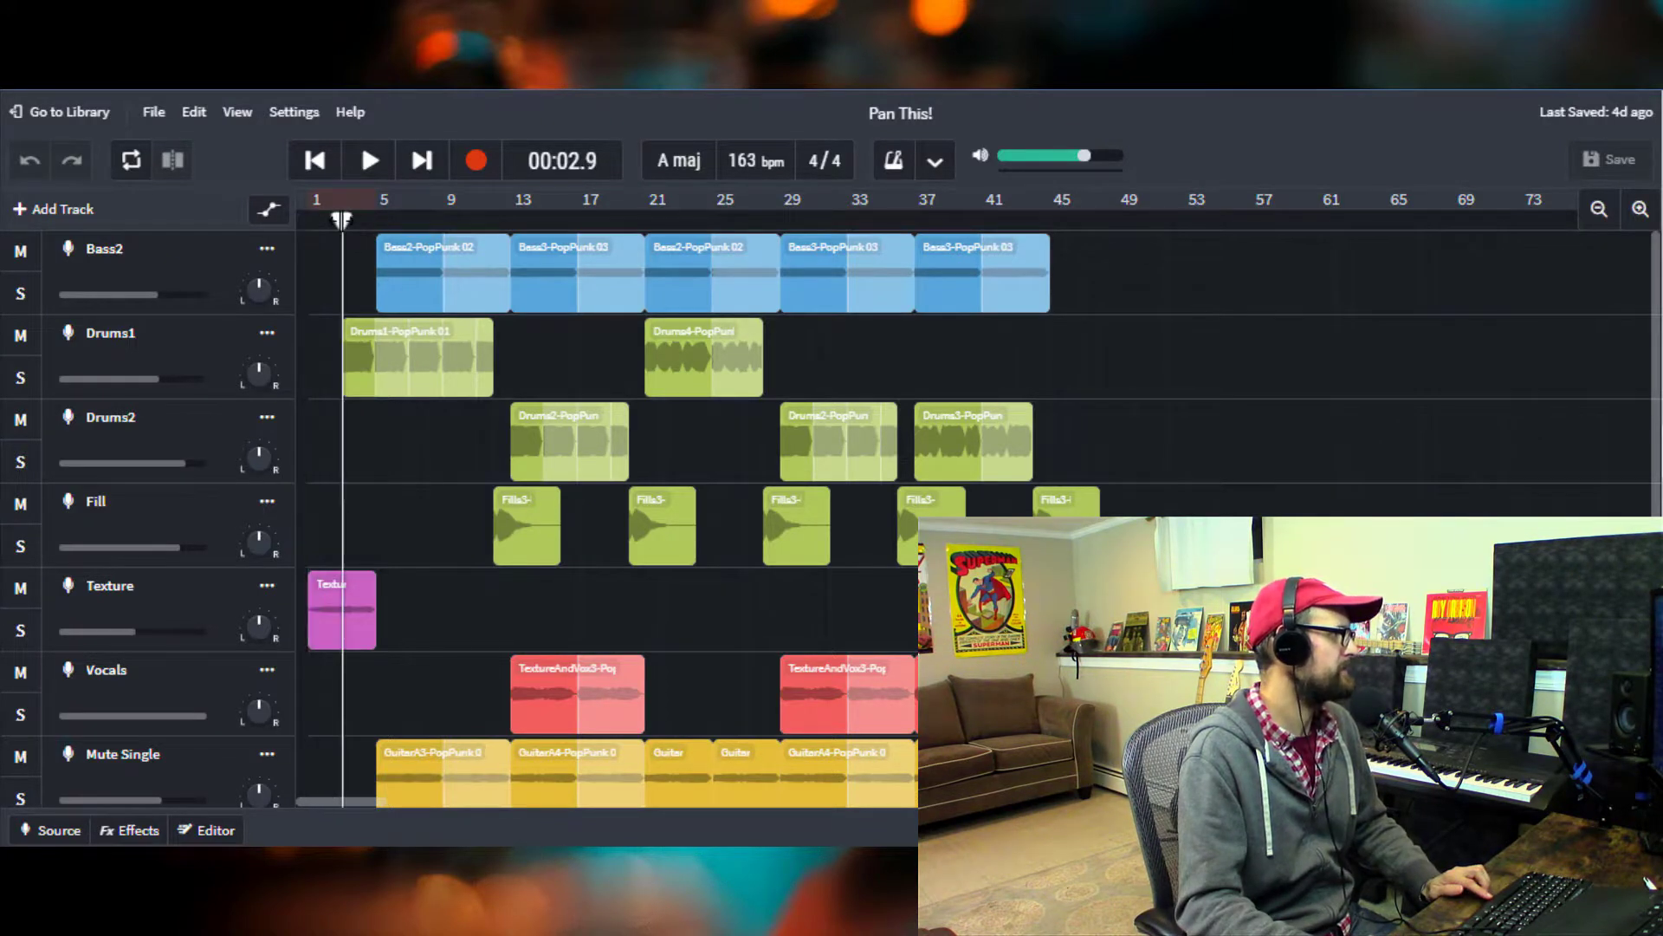
pyautogui.moveTo(269, 390); pyautogui.dragTo(260, 442)
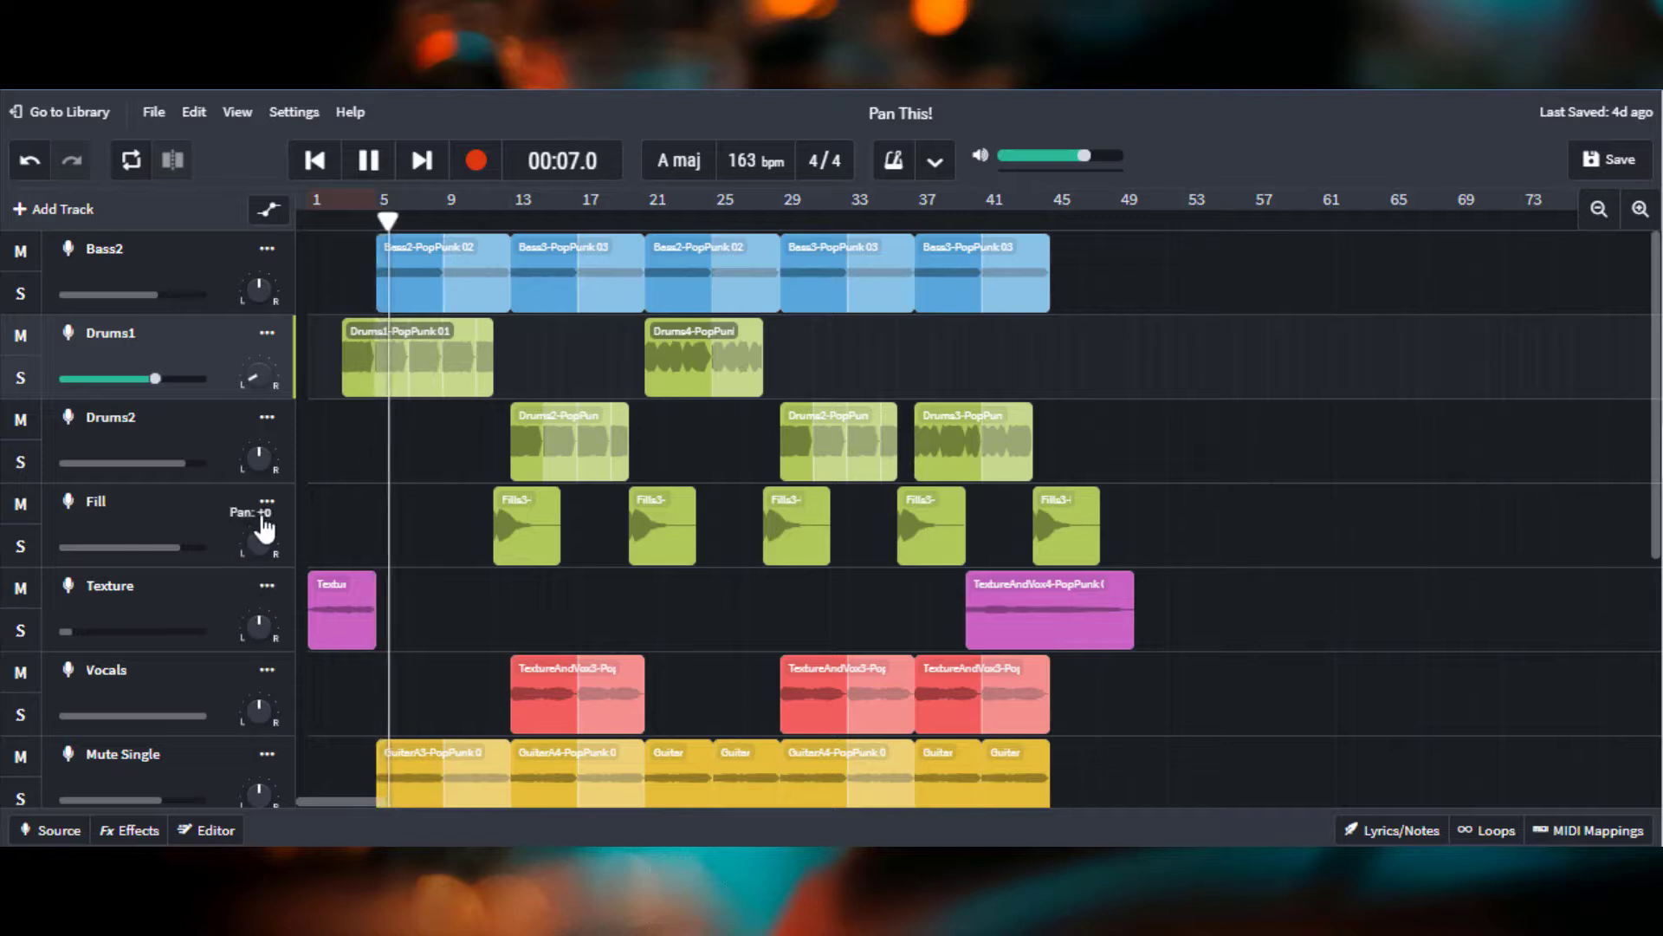
pyautogui.moveTo(267, 461); pyautogui.dragTo(253, 464)
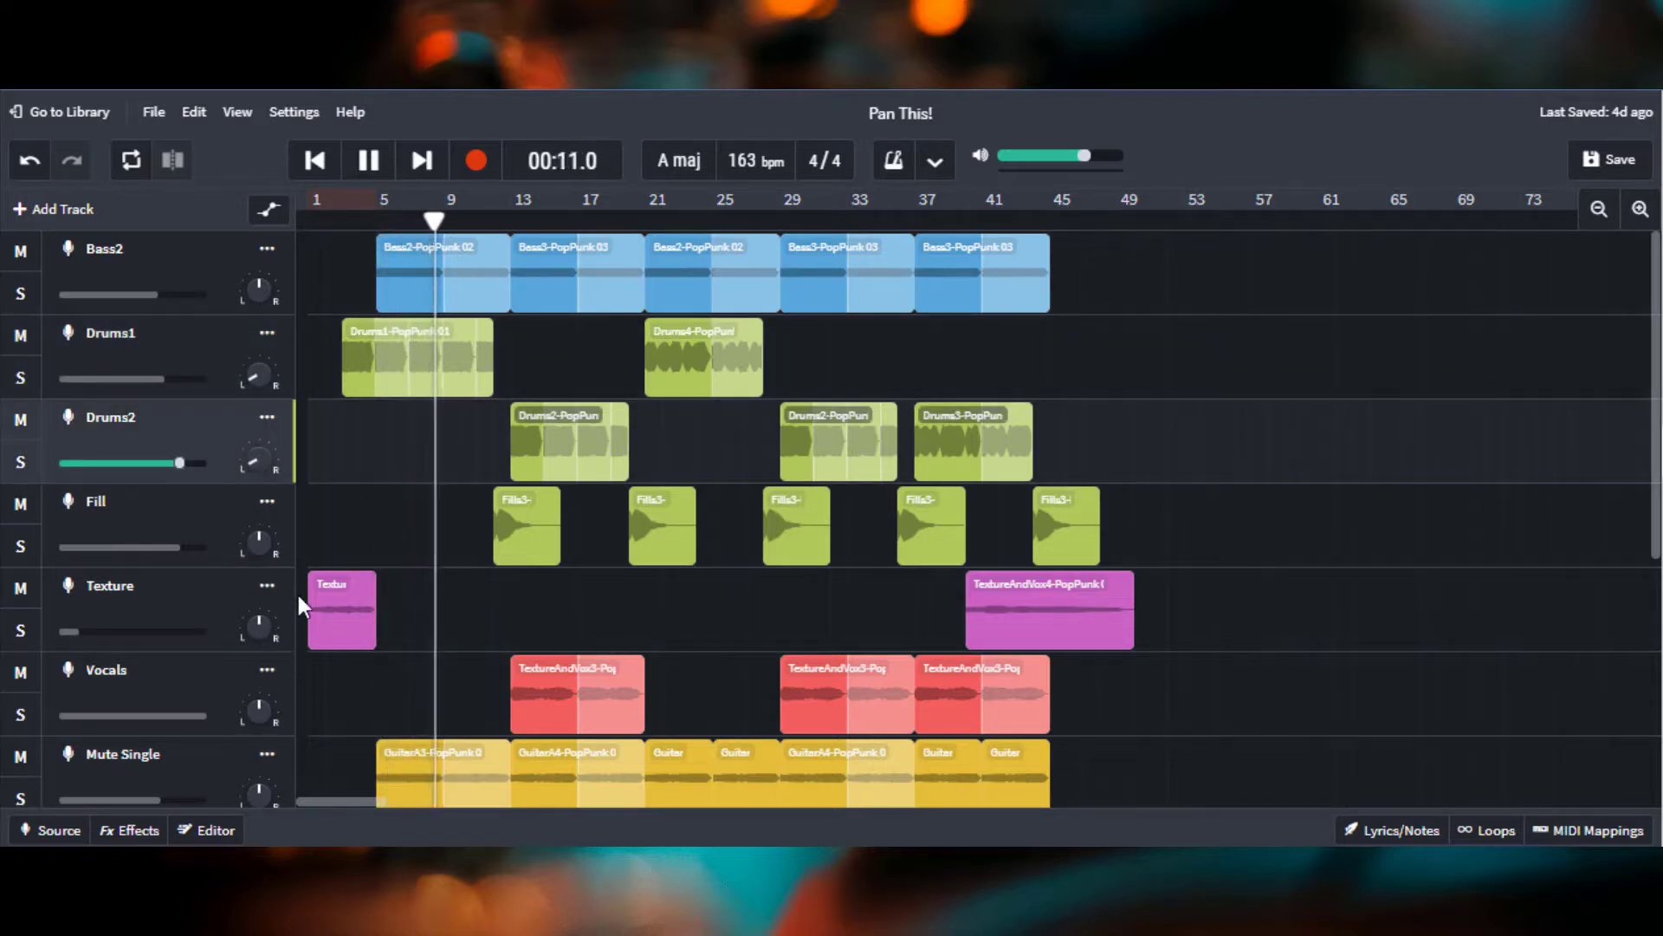
pyautogui.moveTo(260, 541); pyautogui.dragTo(264, 687)
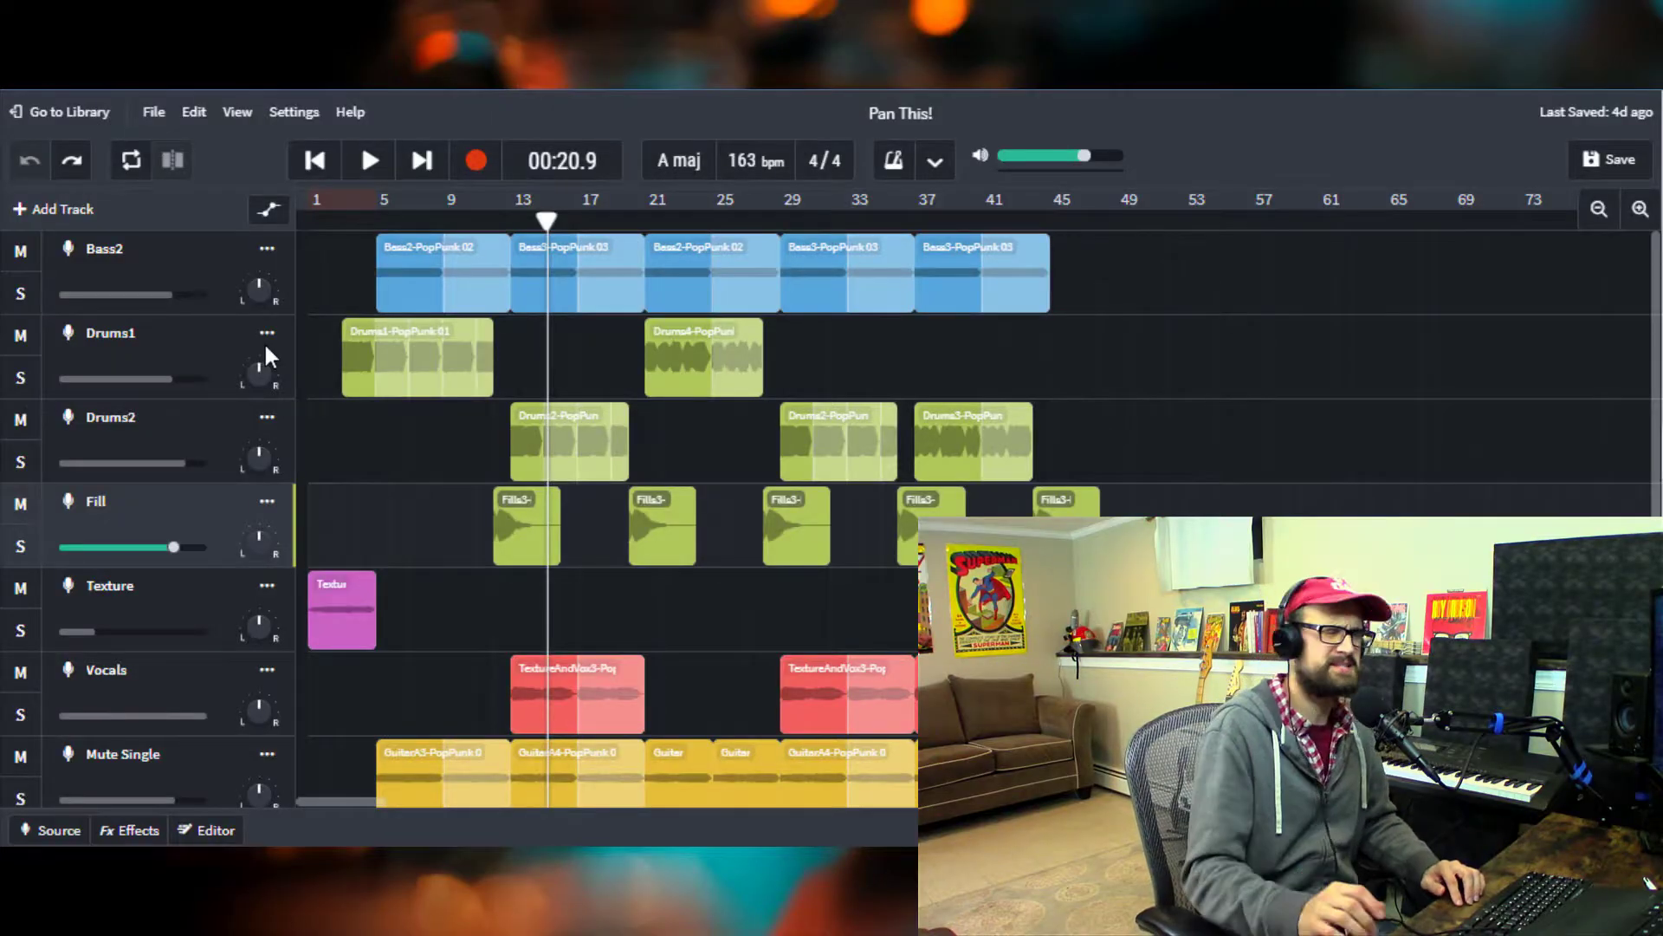
pyautogui.click(259, 290)
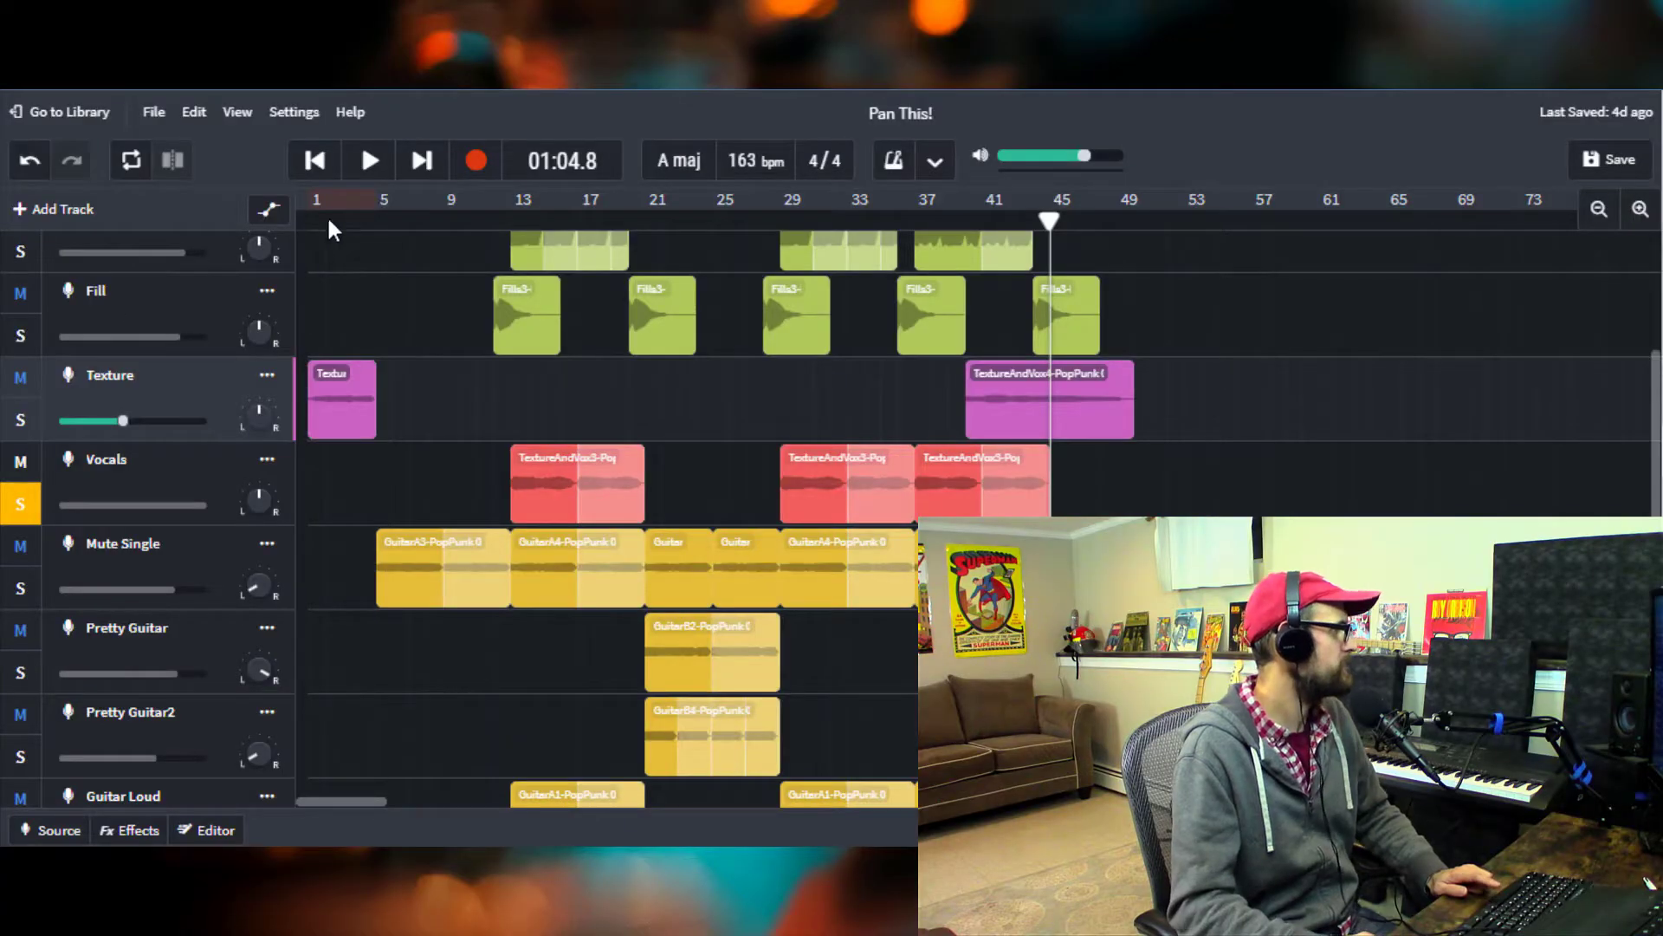
# Play the song from around bar 5 and briefly solo the Mute Single guitar track to hear its panning
pyautogui.click(337, 176)
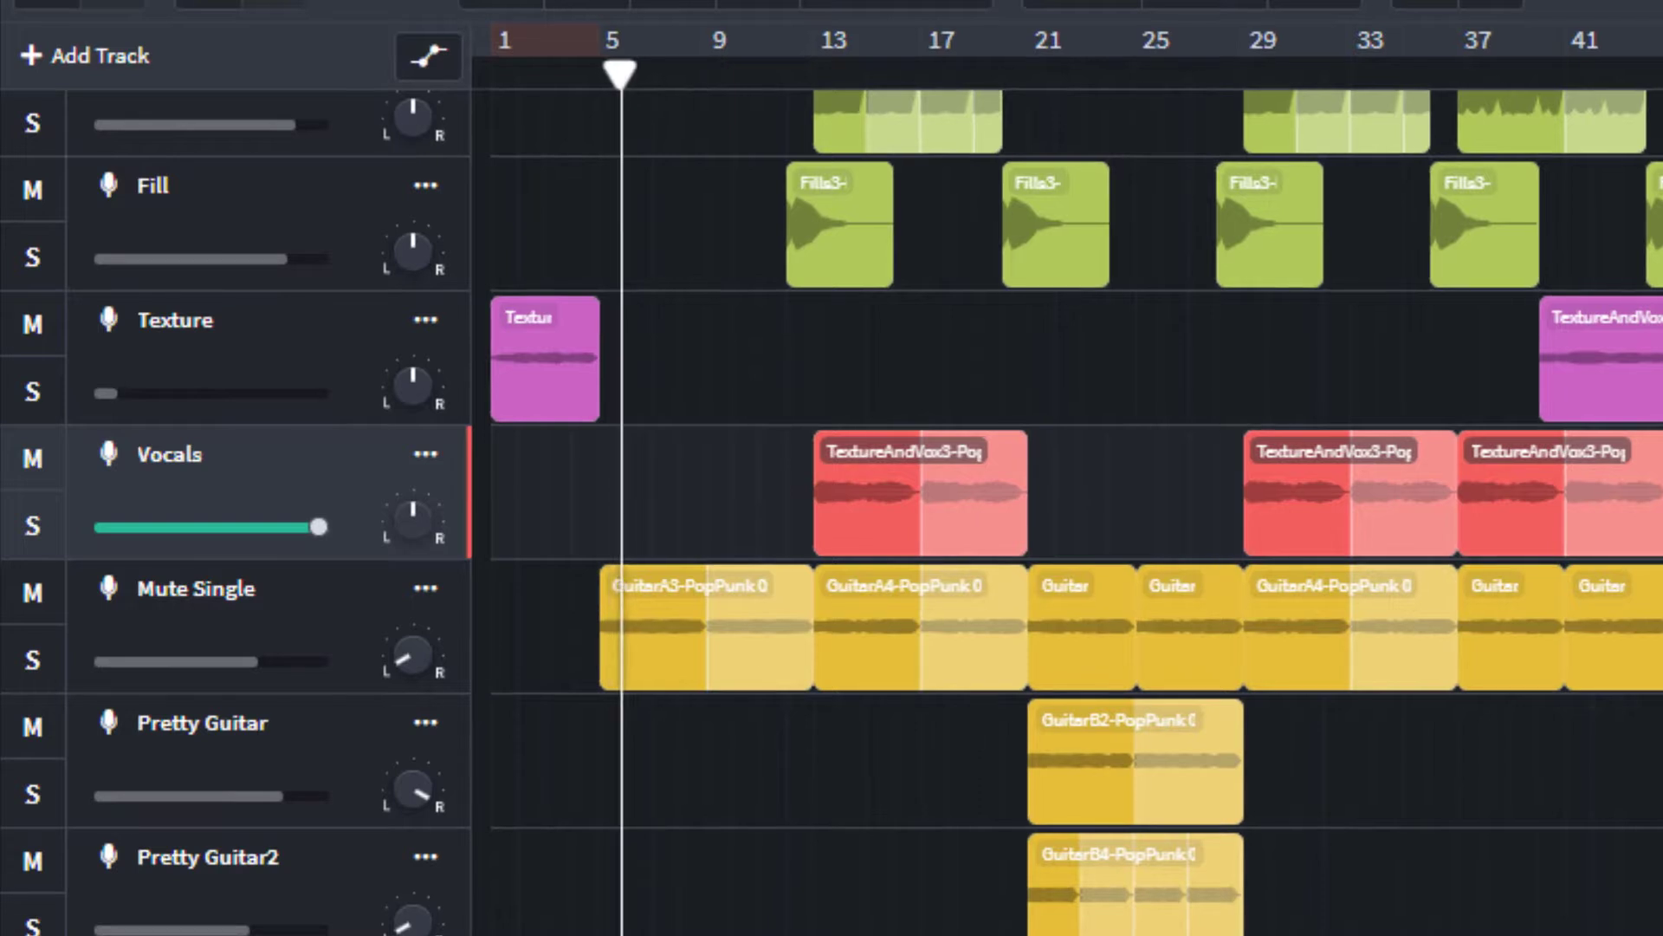
pyautogui.click(32, 680)
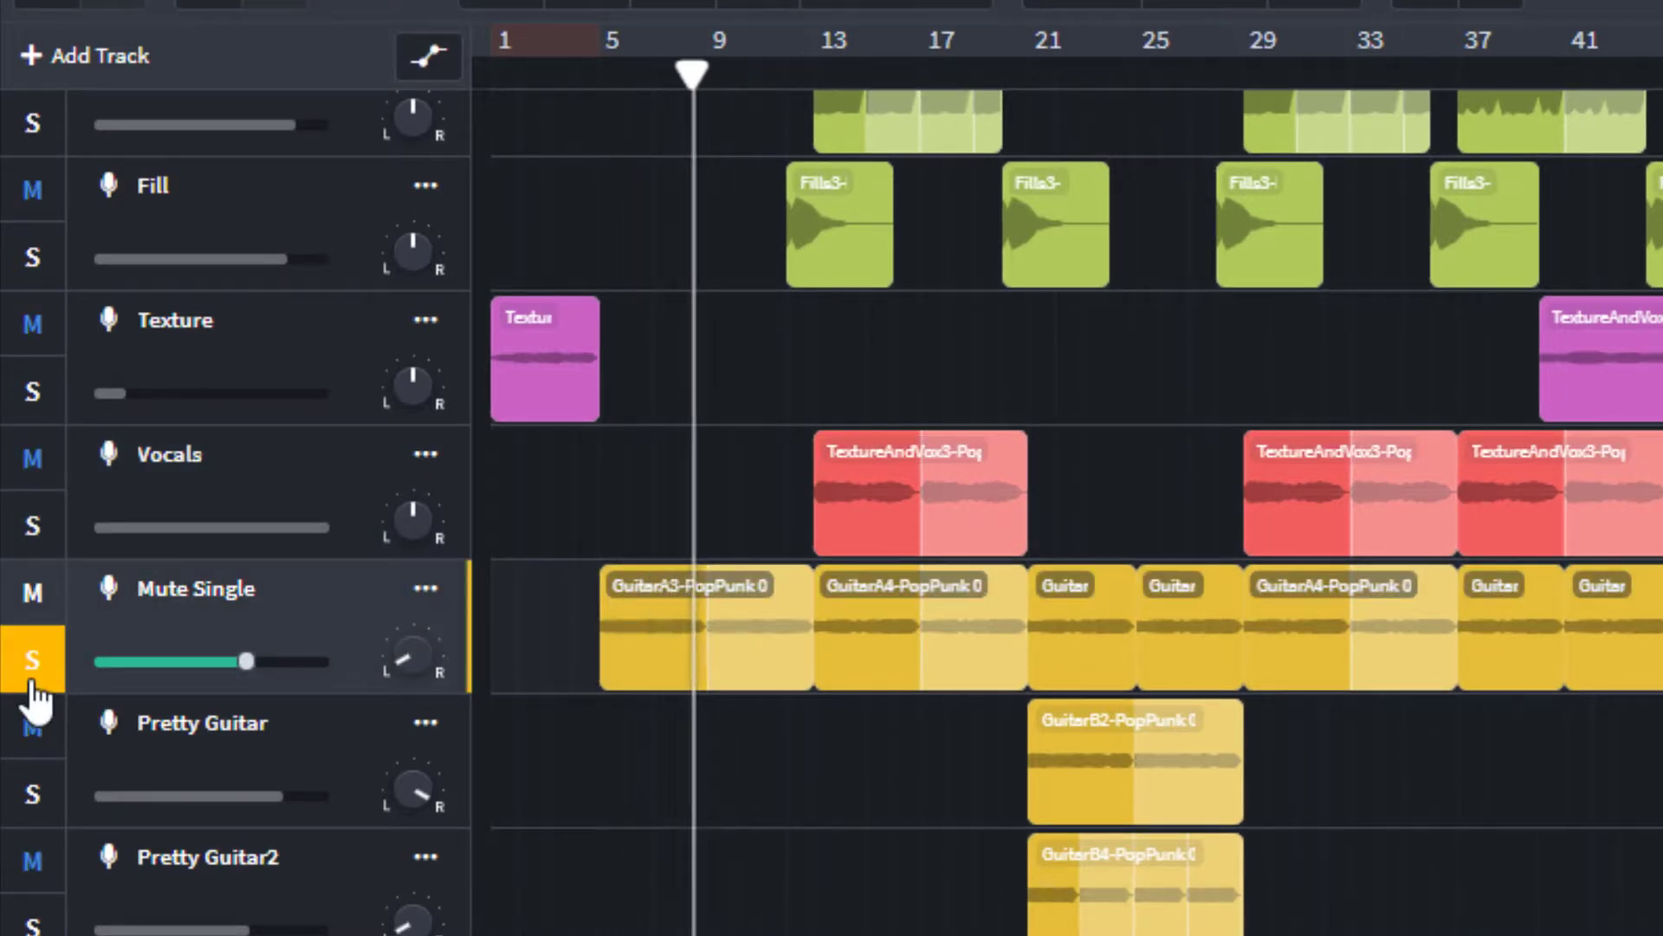
pyautogui.click(32, 680)
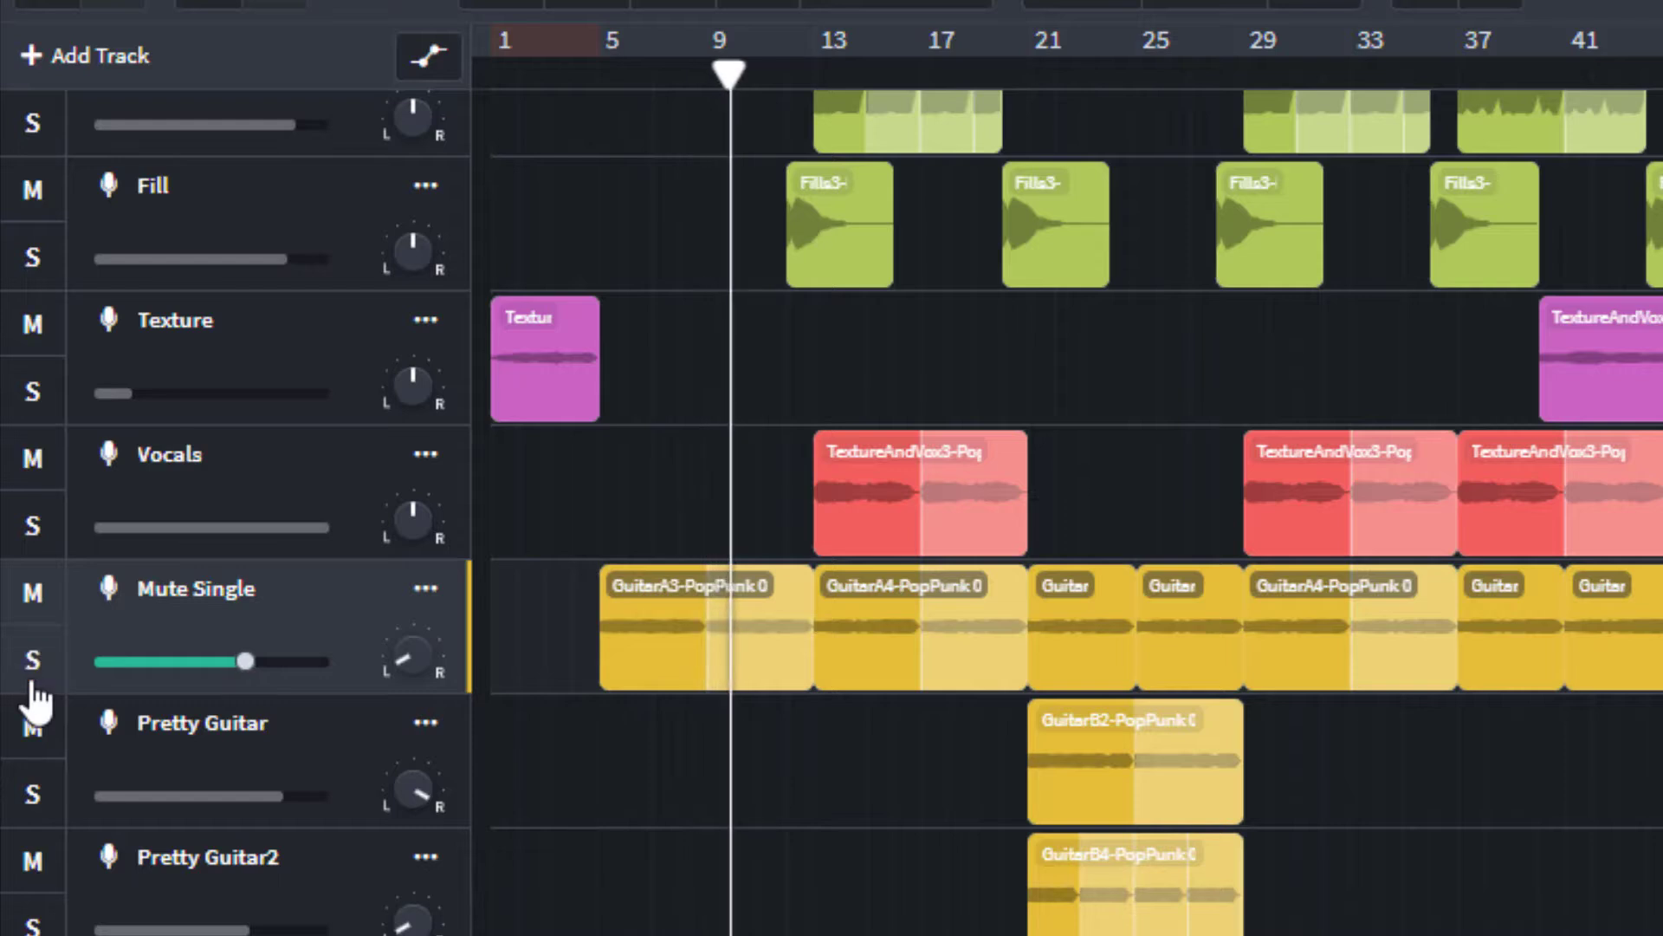
# Listen to the Mute Single and Guitar Loud tracks soloed together during playback, and return to the full mix
pyautogui.scroll(-2, 44, 693)
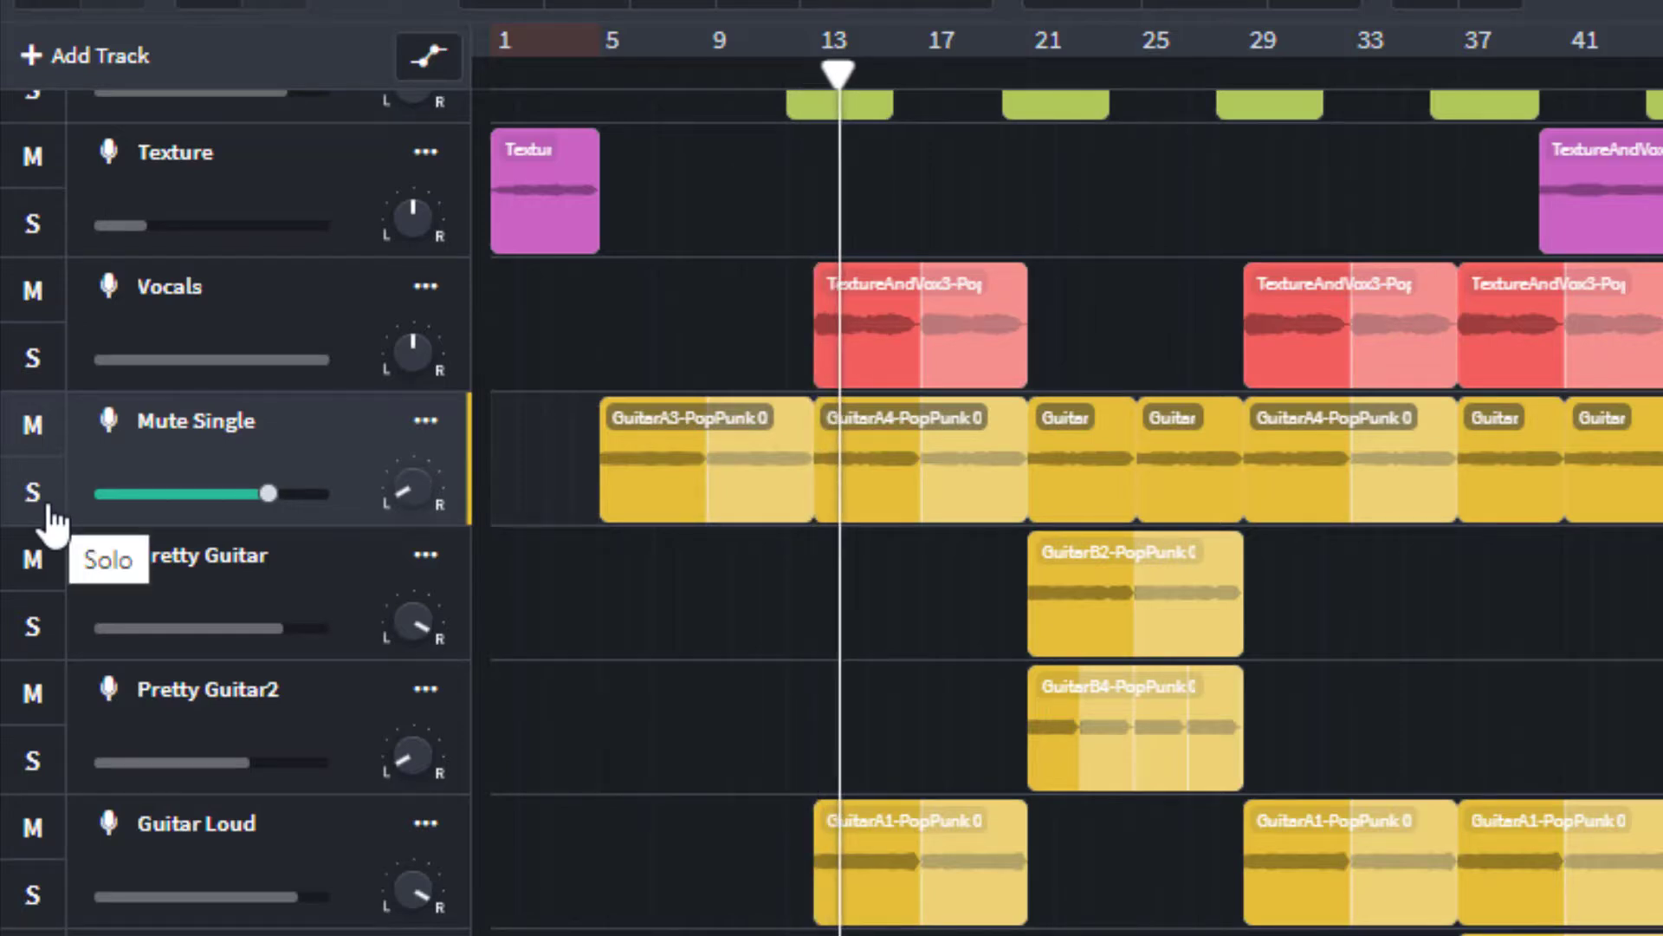
pyautogui.click(48, 511)
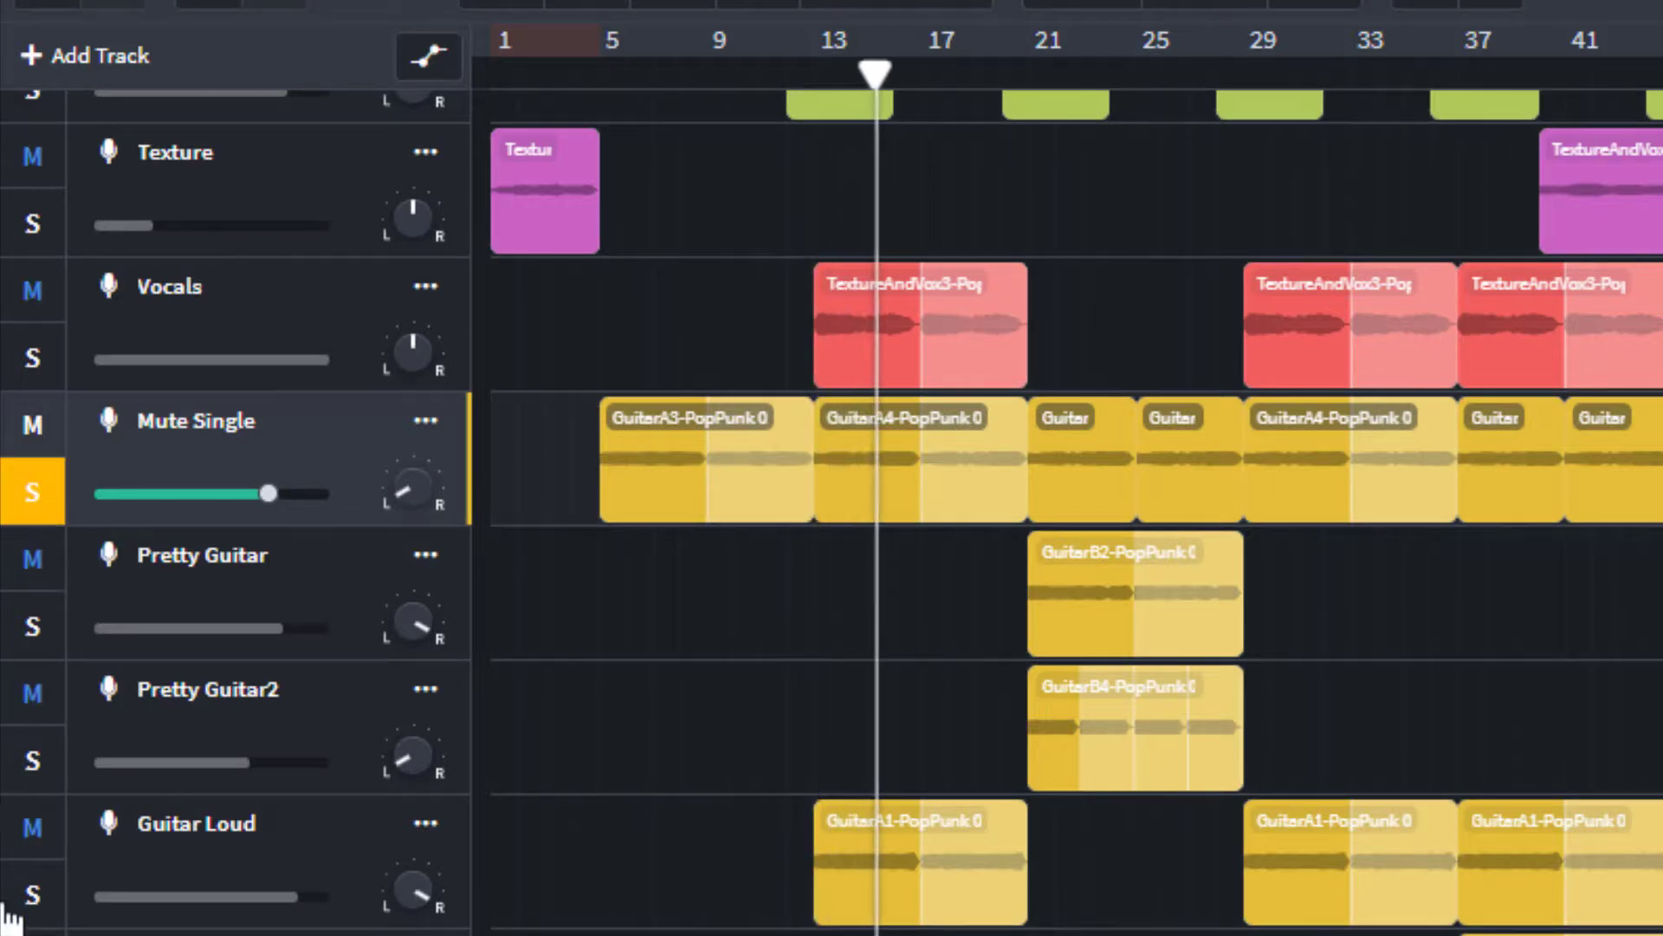
pyautogui.click(33, 903)
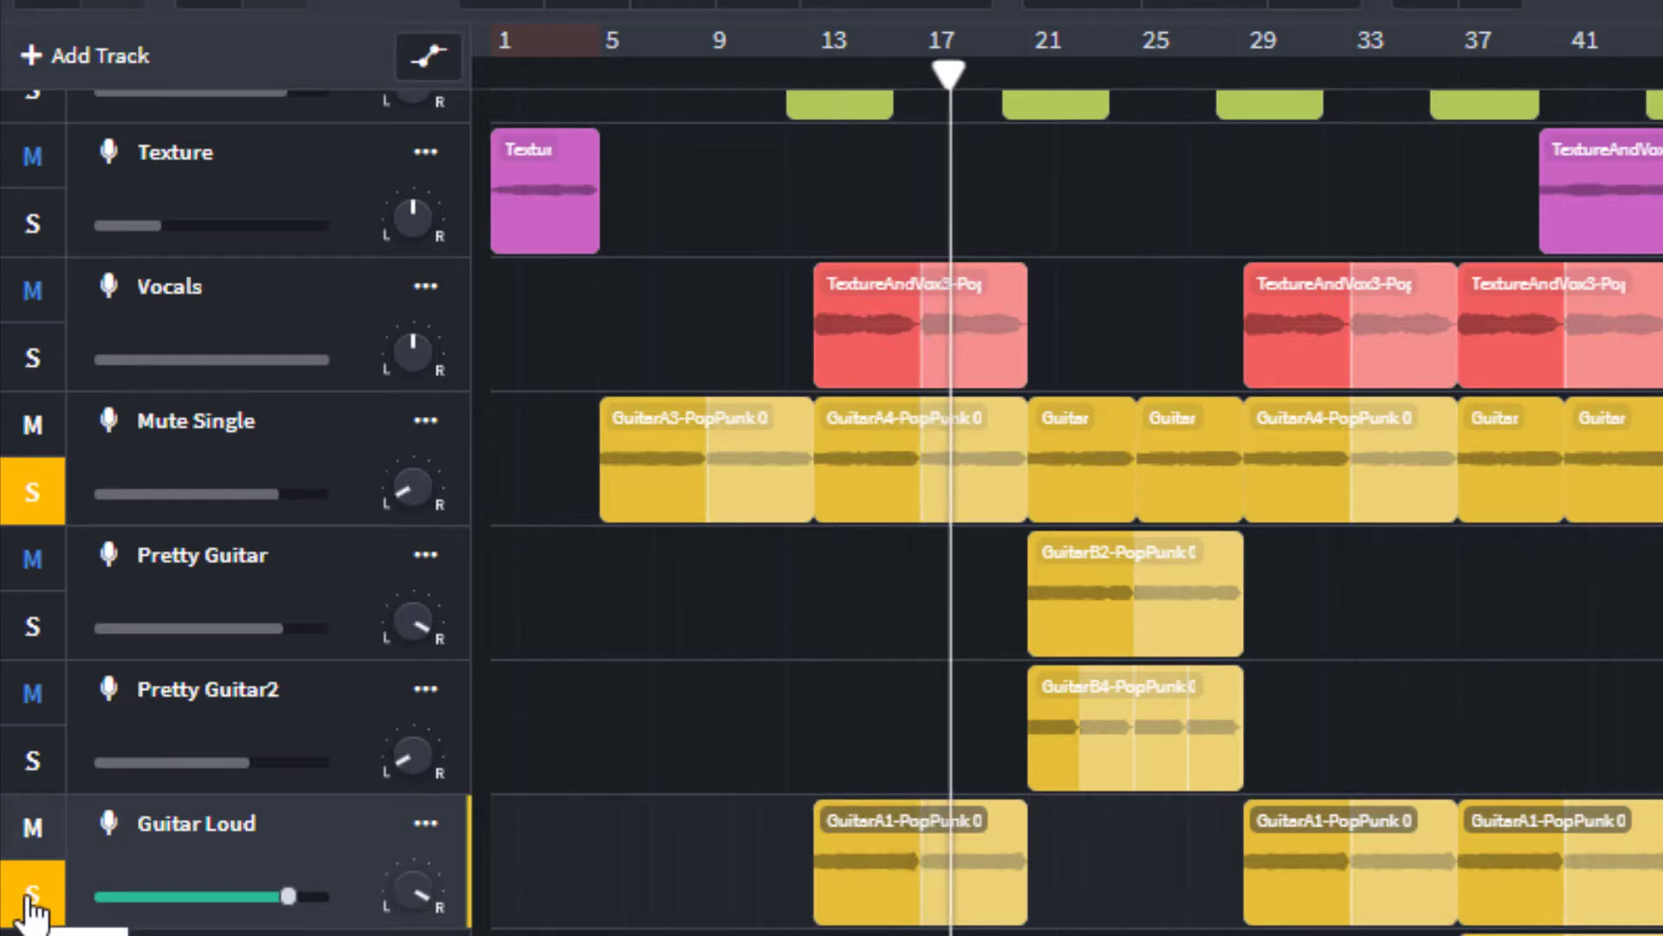
pyautogui.click(31, 901)
pyautogui.click(42, 518)
pyautogui.click(41, 518)
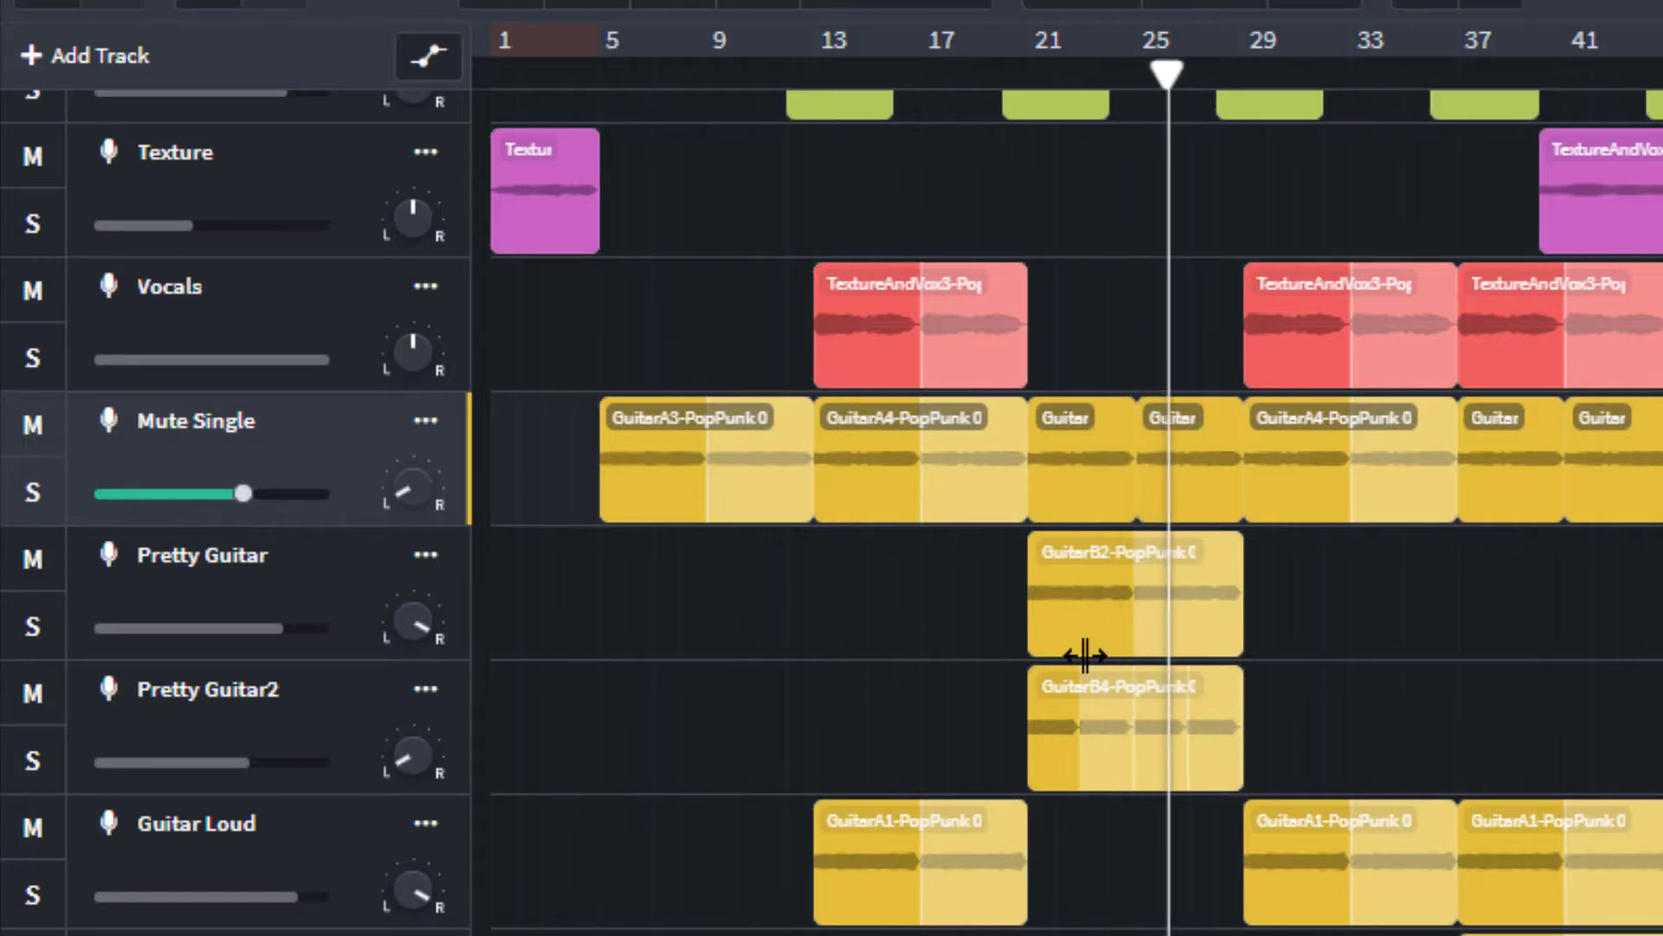
# Show the track automation and switch the Bass2, Drums1 and Drums2 automation lanes from Volume to Pan
pyautogui.scroll(3, 1551, 494)
pyautogui.scroll(2, 1586, 523)
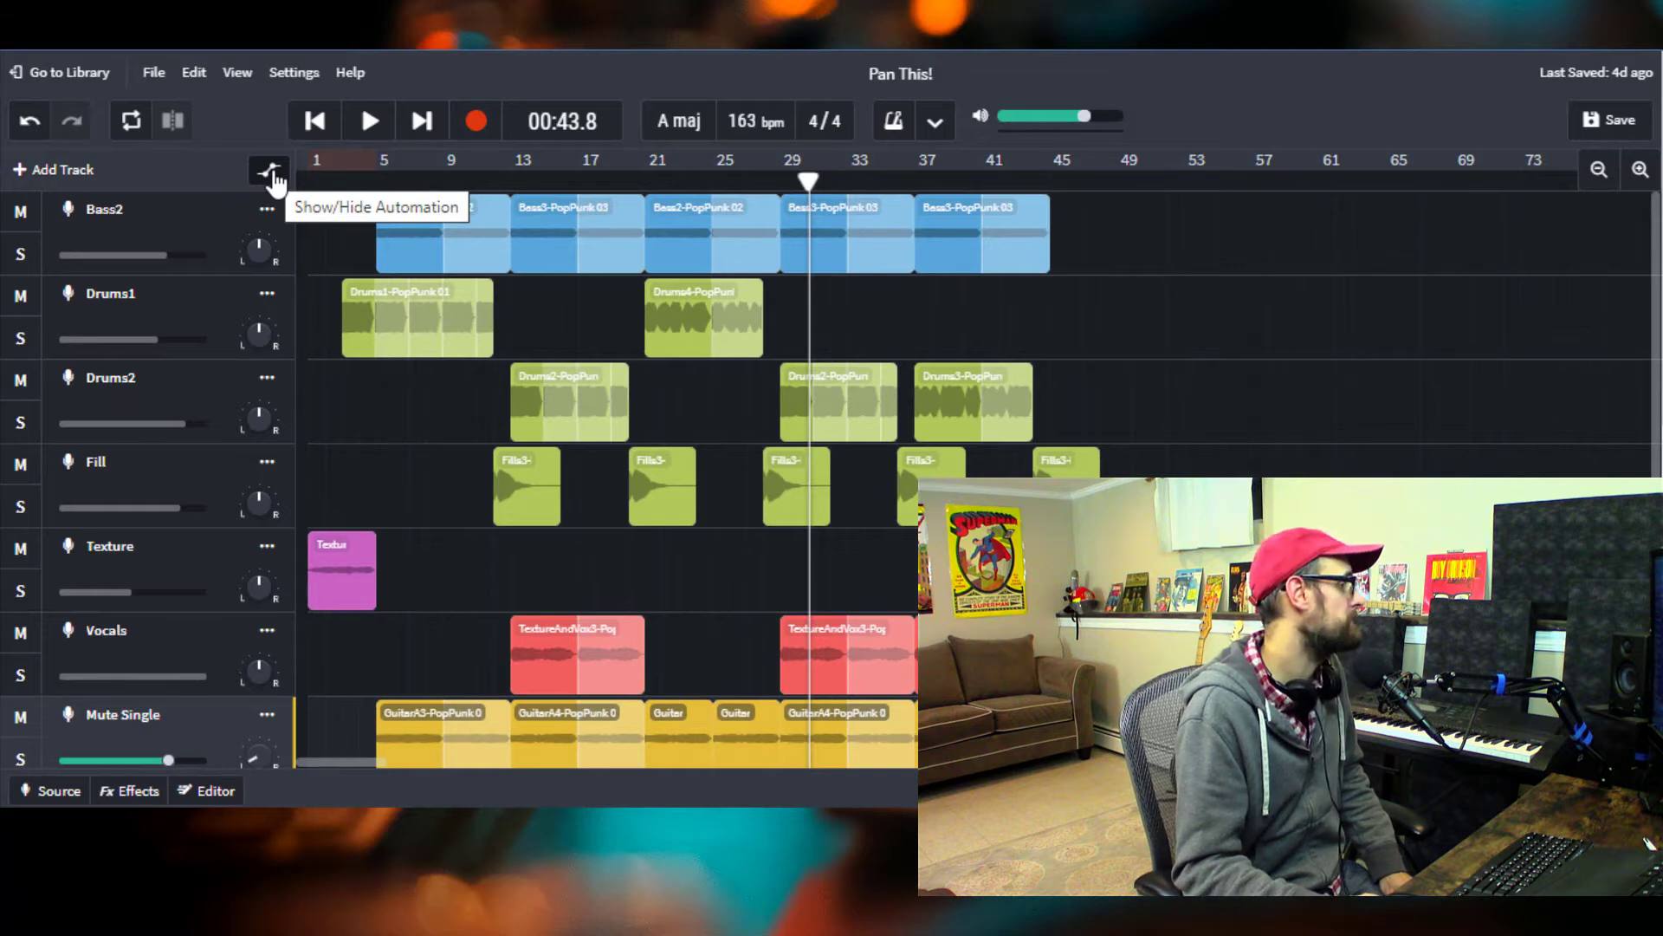
pyautogui.click(270, 172)
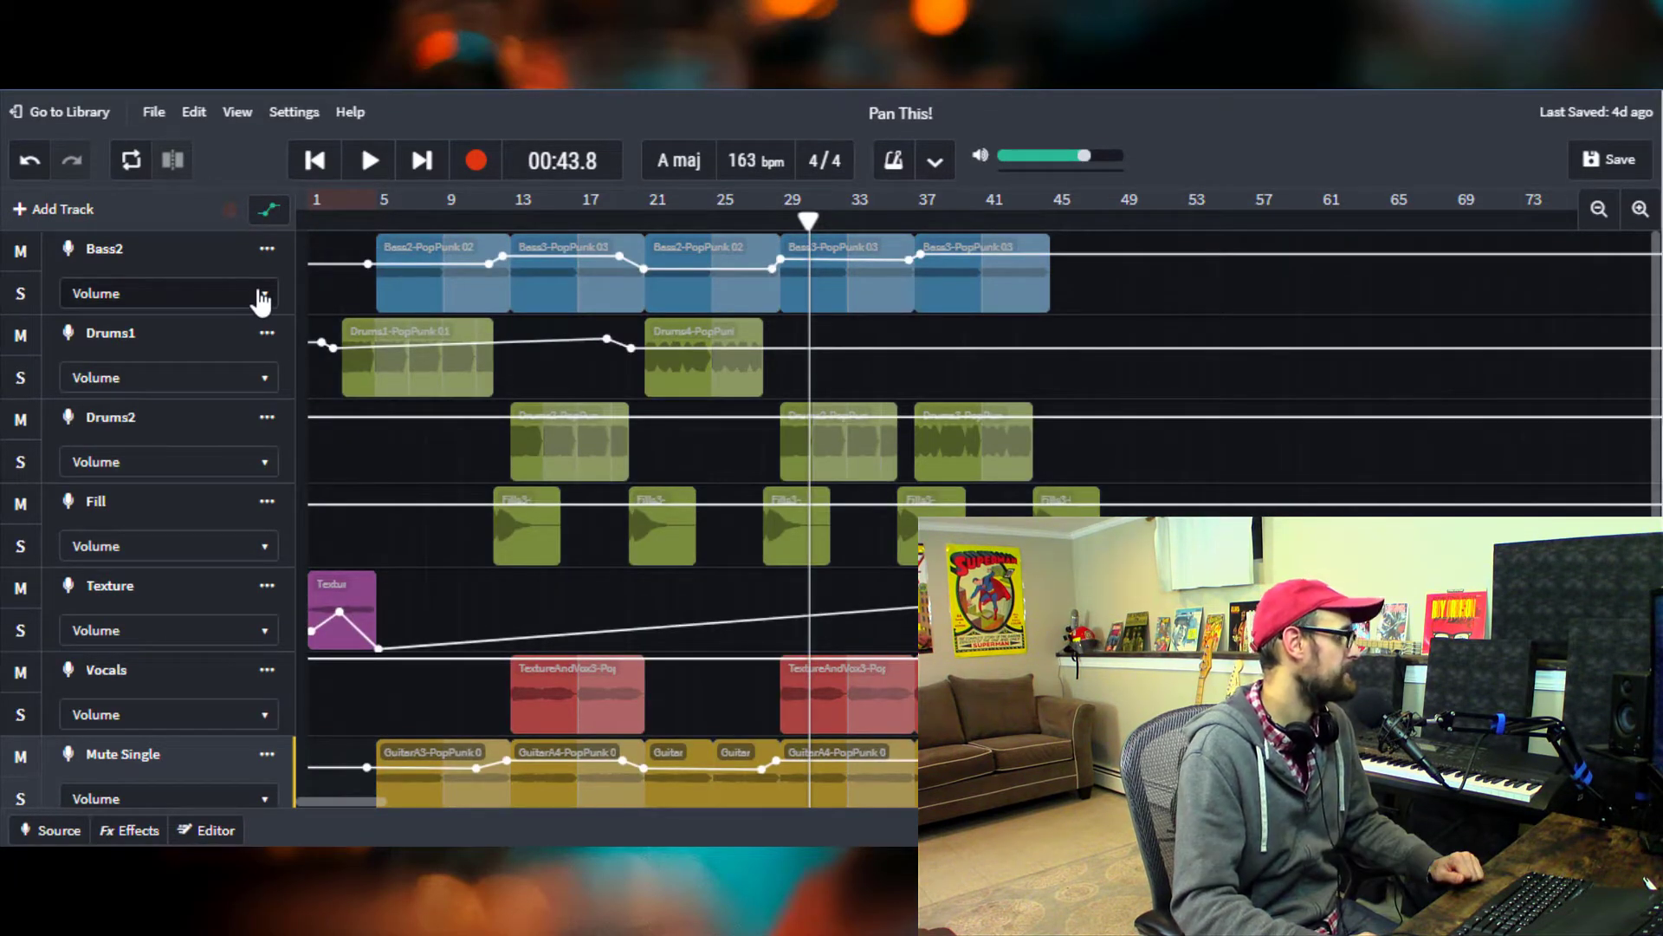
pyautogui.click(260, 296)
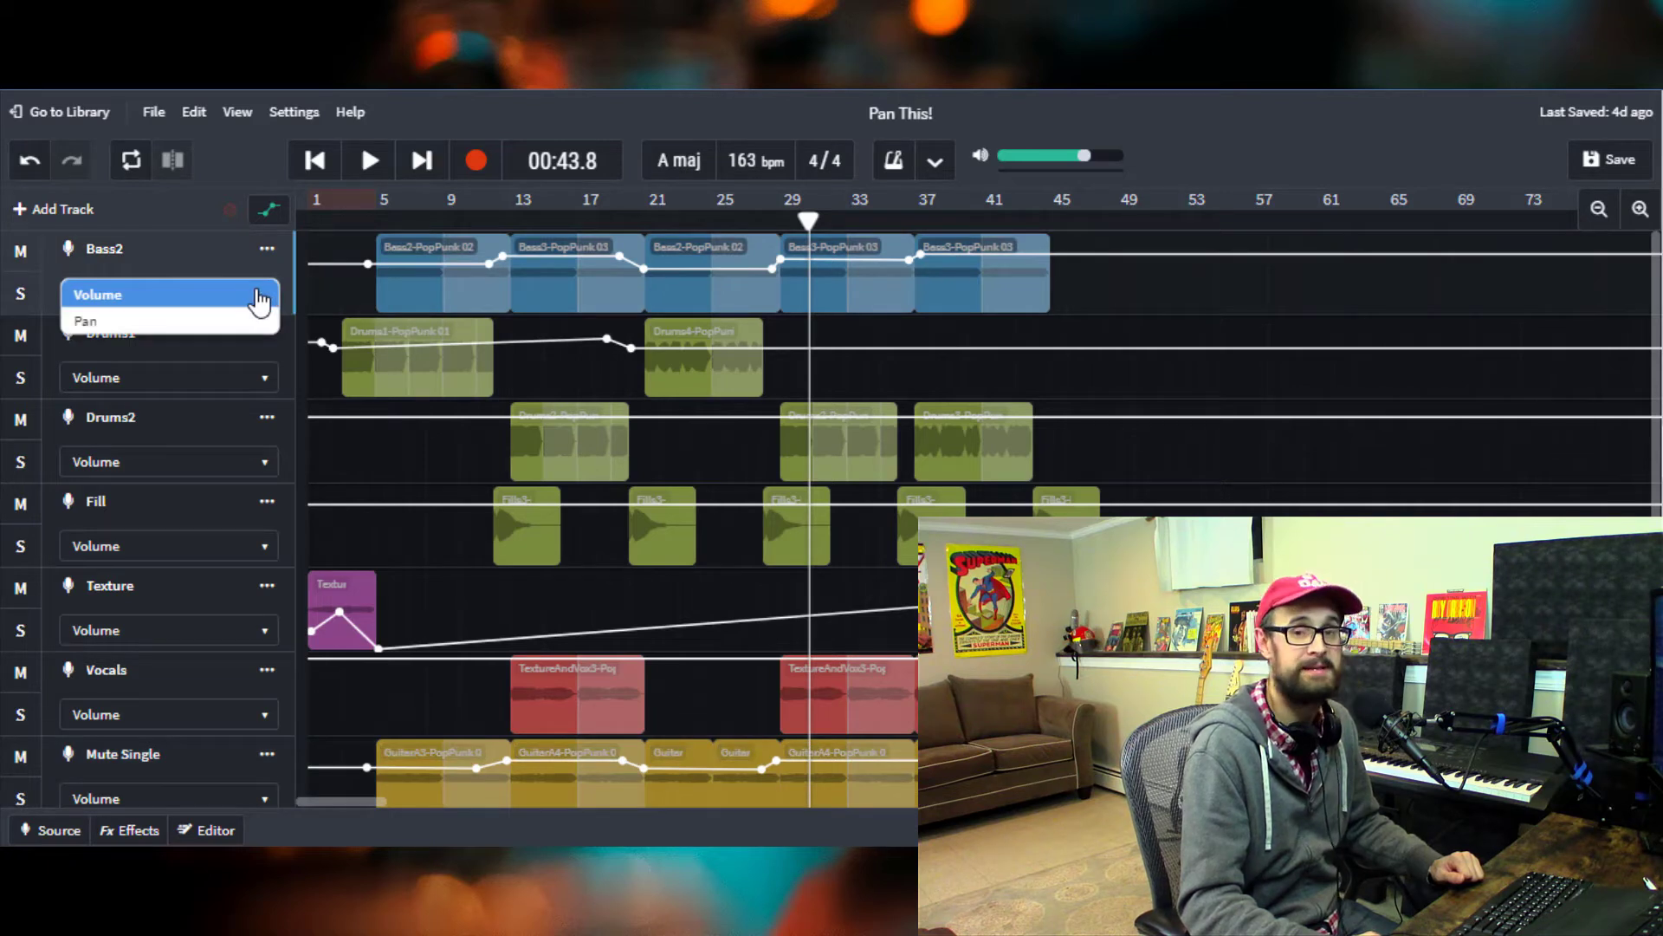
pyautogui.click(232, 325)
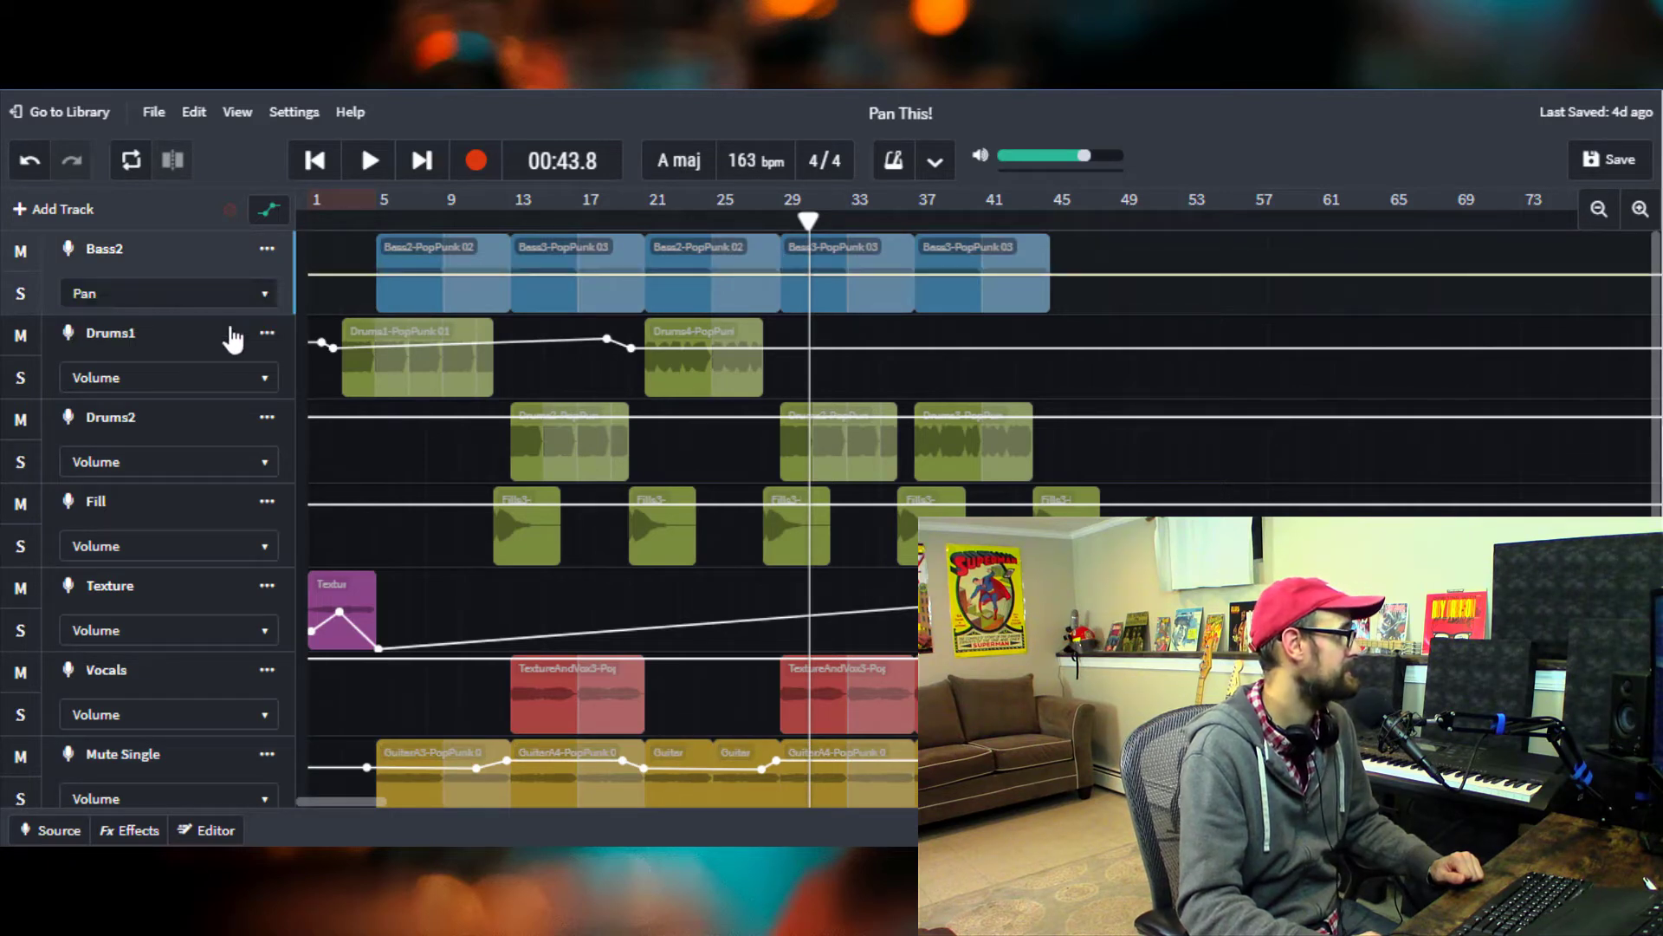
pyautogui.click(259, 382)
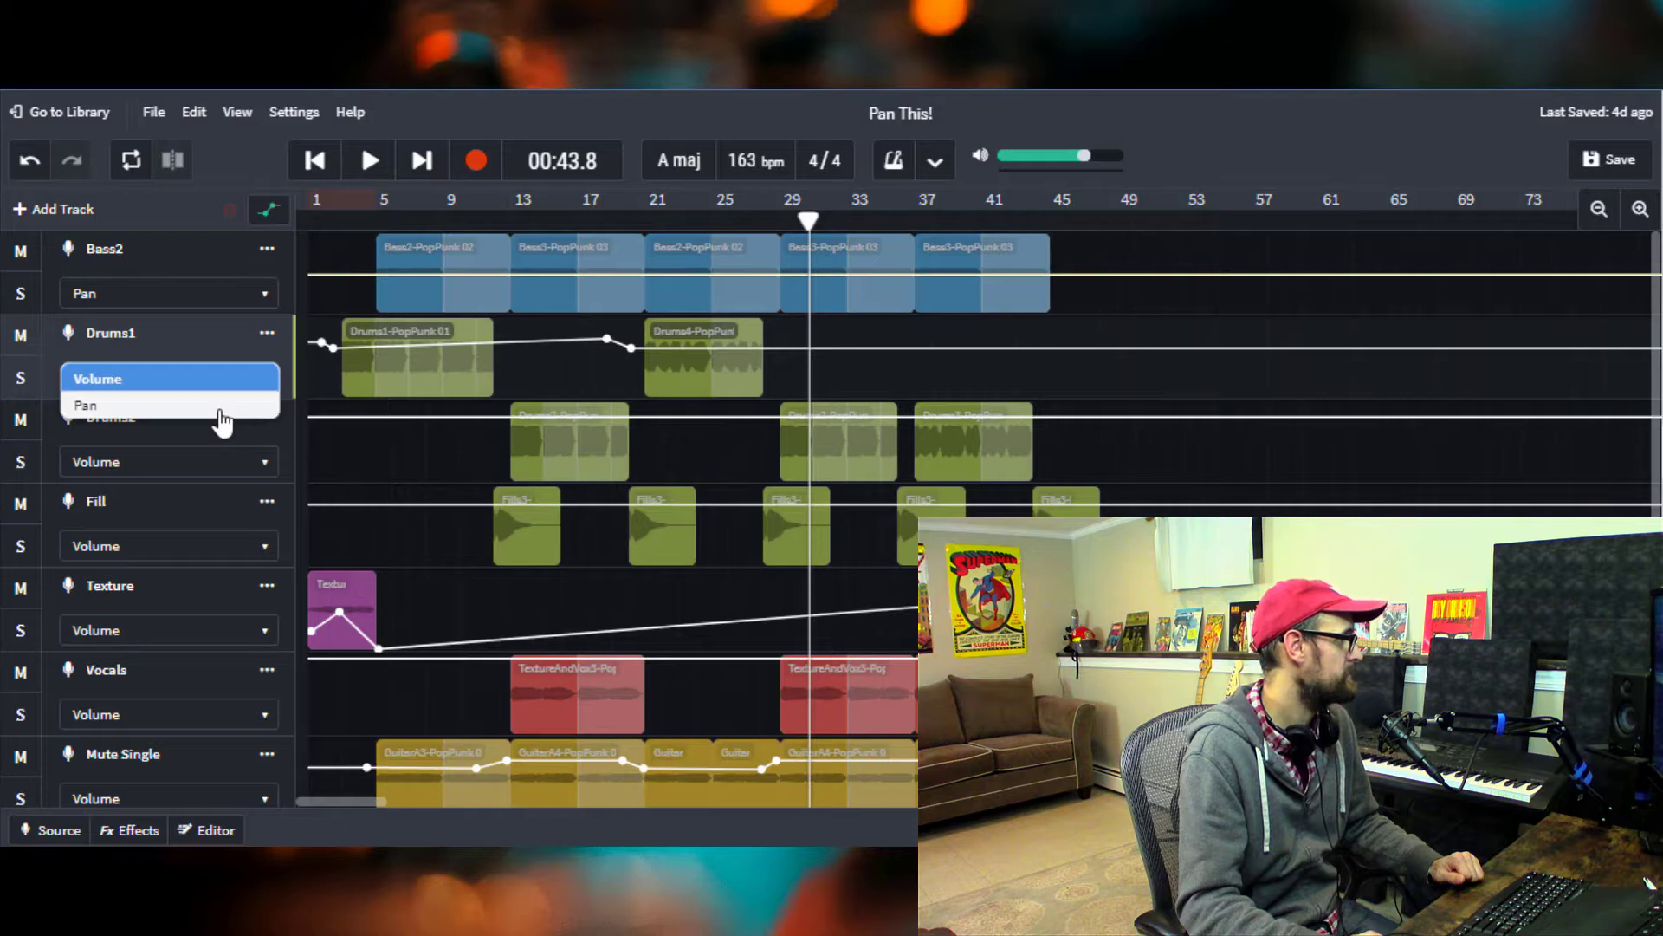
pyautogui.click(221, 407)
pyautogui.click(223, 463)
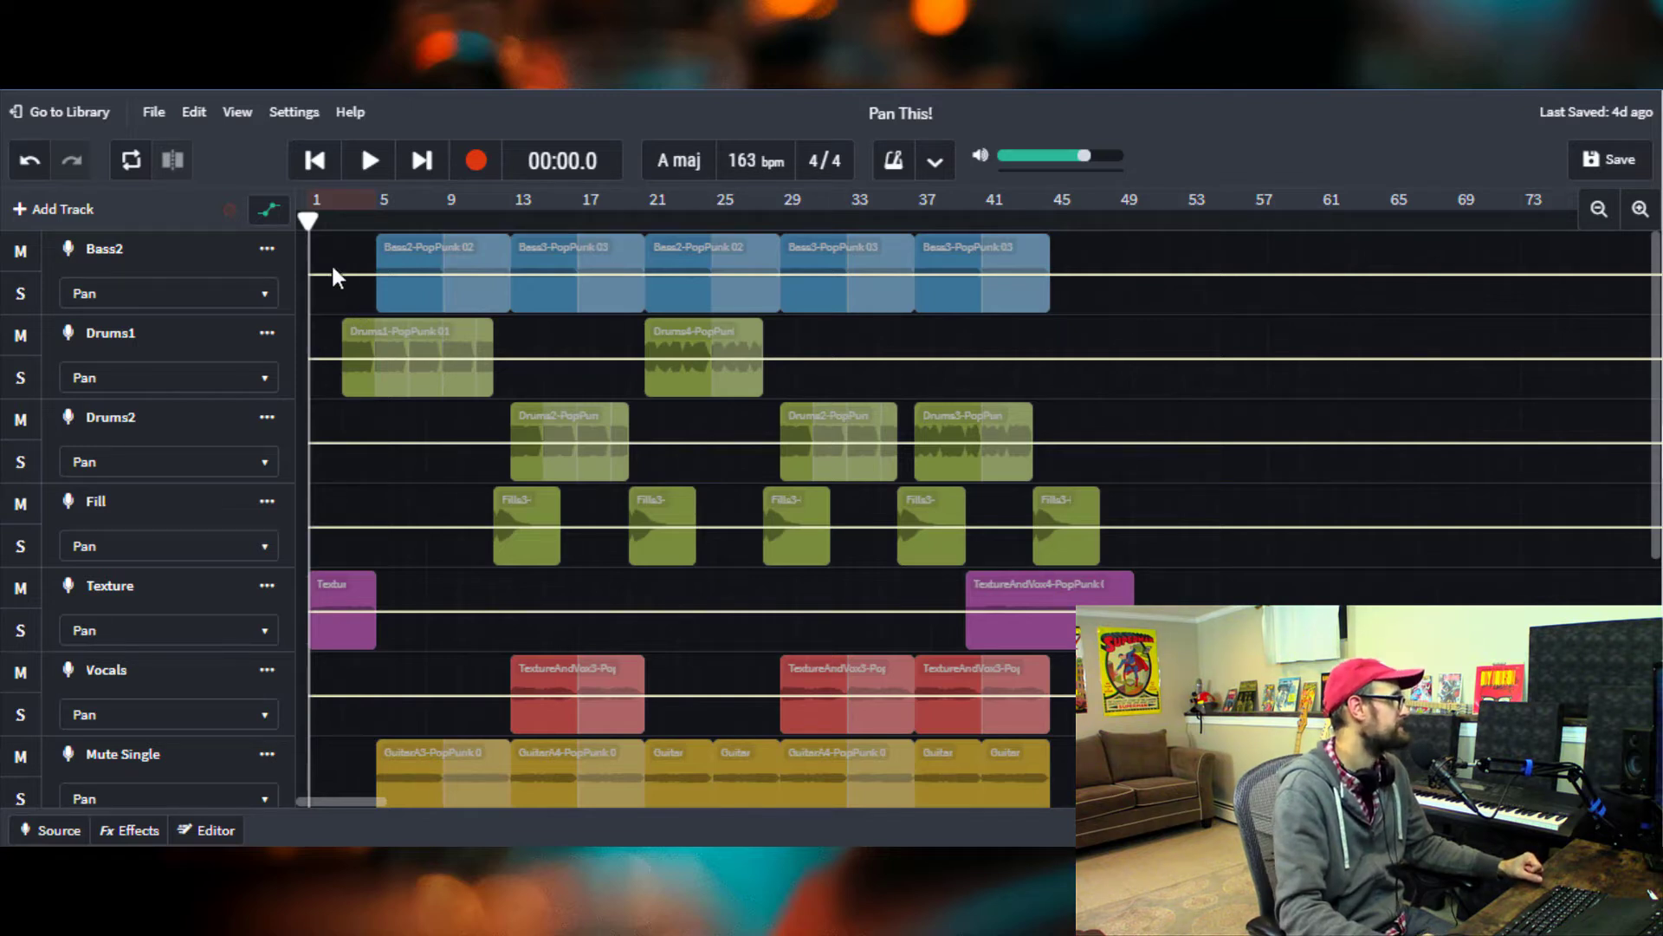
# Draw Bass2 pan automation alternating hard left and hard right, with points near bars 2, 17, 31 and 46
pyautogui.moveTo(329, 270); pyautogui.dragTo(335, 330)
pyautogui.click(524, 309)
pyautogui.moveTo(533, 303); pyautogui.dragTo(576, 227)
pyautogui.moveTo(797, 249); pyautogui.dragTo(814, 338)
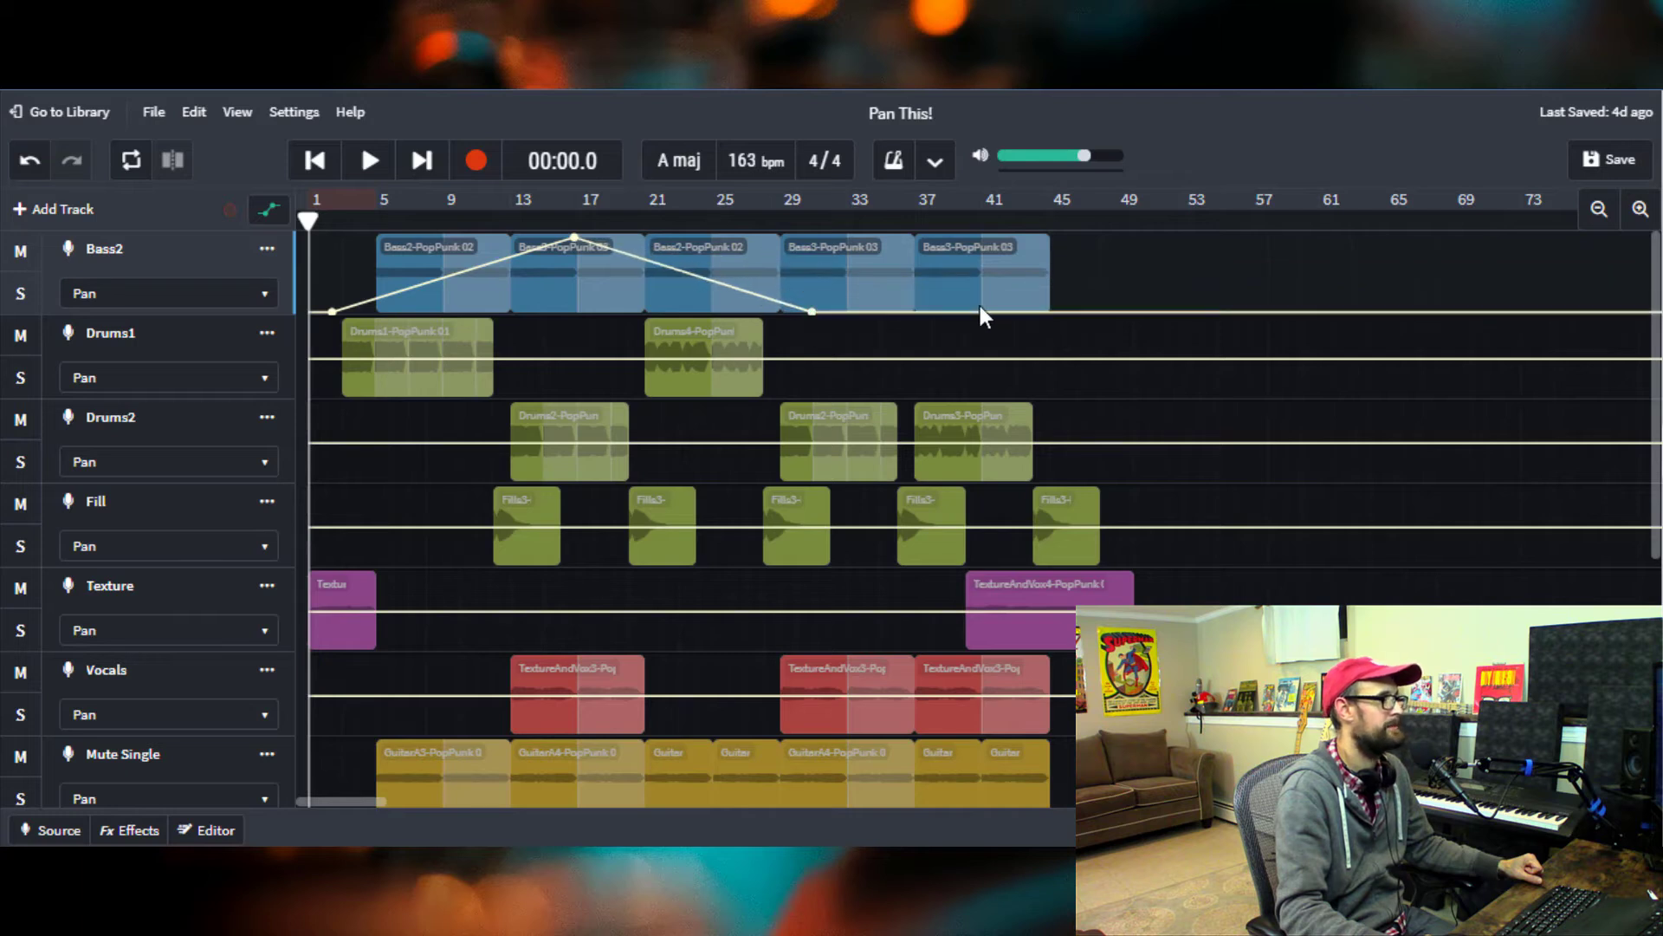
pyautogui.moveTo(1000, 311); pyautogui.dragTo(1070, 236)
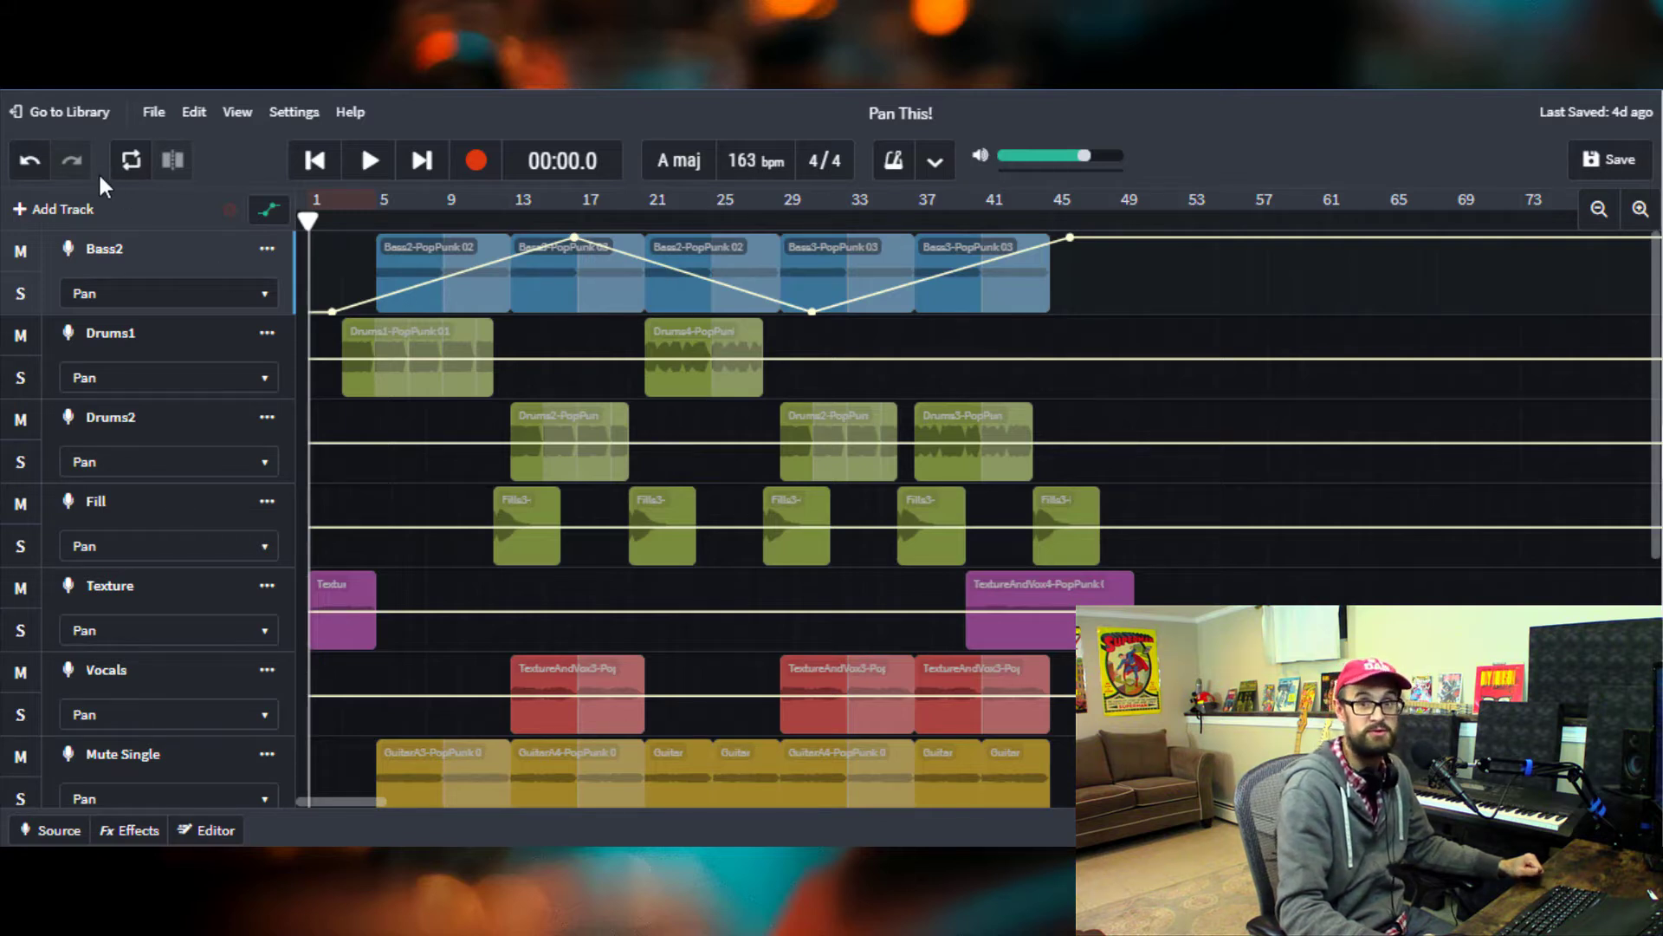
# Draw Mute Single pan automation alternating hard left and hard right, with points near bars 4, 12, 21, 29 and 37
pyautogui.scroll(-3, 409, 458)
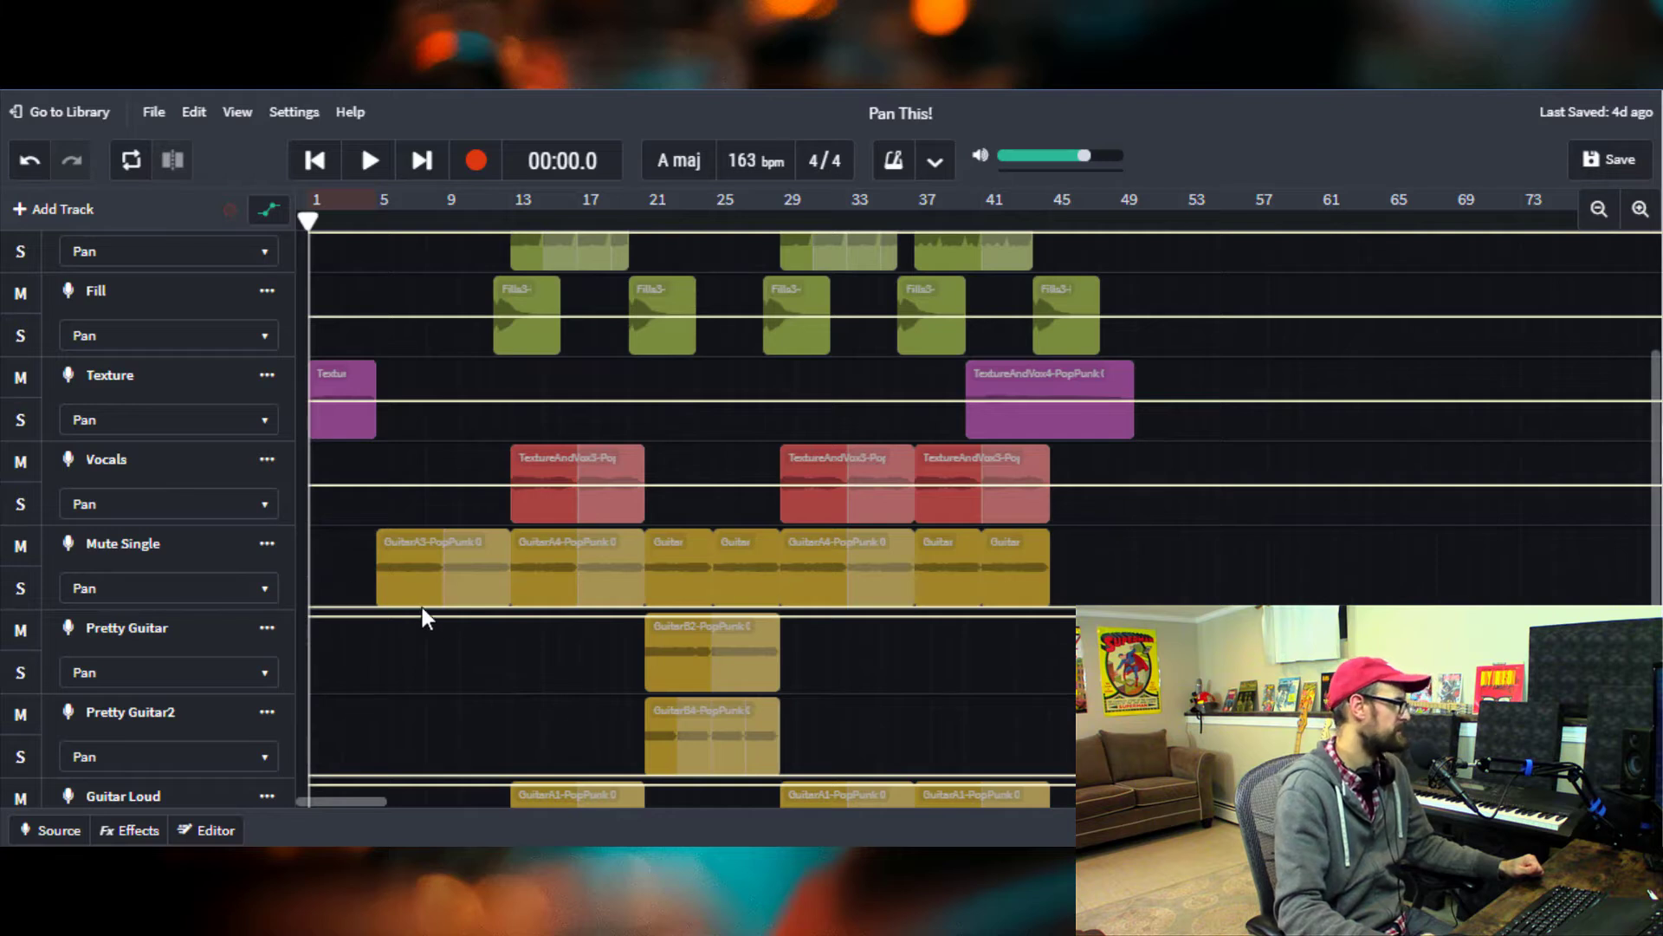
pyautogui.click(364, 607)
pyautogui.moveTo(506, 606); pyautogui.dragTo(505, 512)
pyautogui.moveTo(650, 532); pyautogui.dragTo(639, 621)
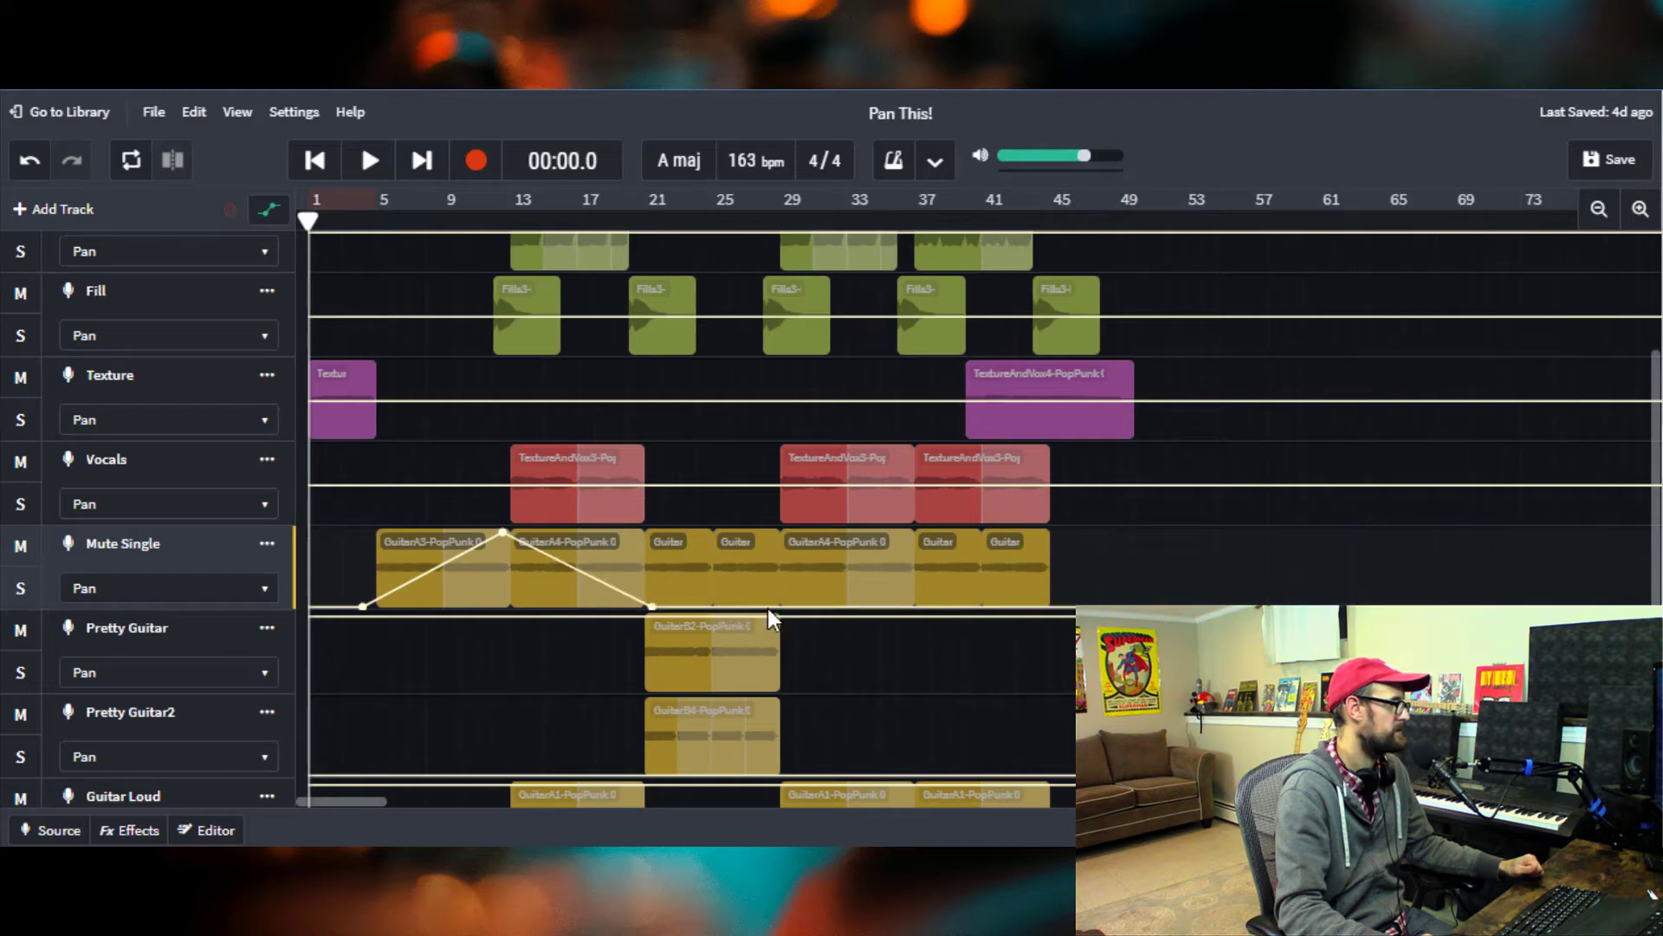
pyautogui.moveTo(777, 606); pyautogui.dragTo(787, 525)
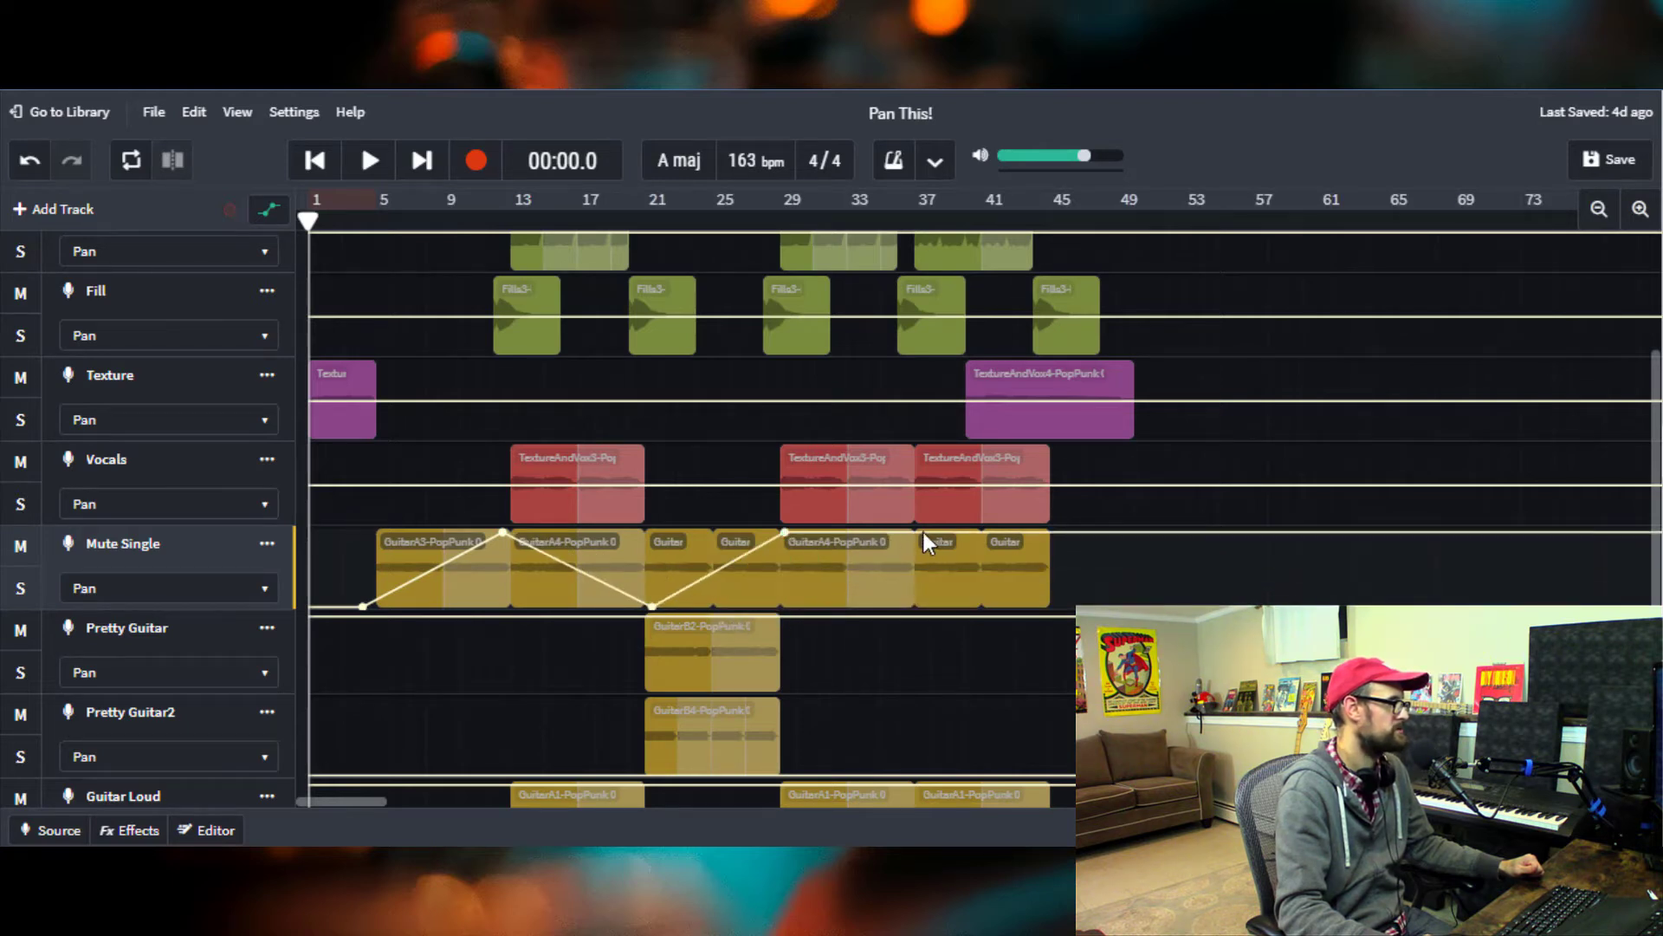
pyautogui.moveTo(923, 532); pyautogui.dragTo(920, 568)
pyautogui.moveTo(920, 568); pyautogui.dragTo(917, 606)
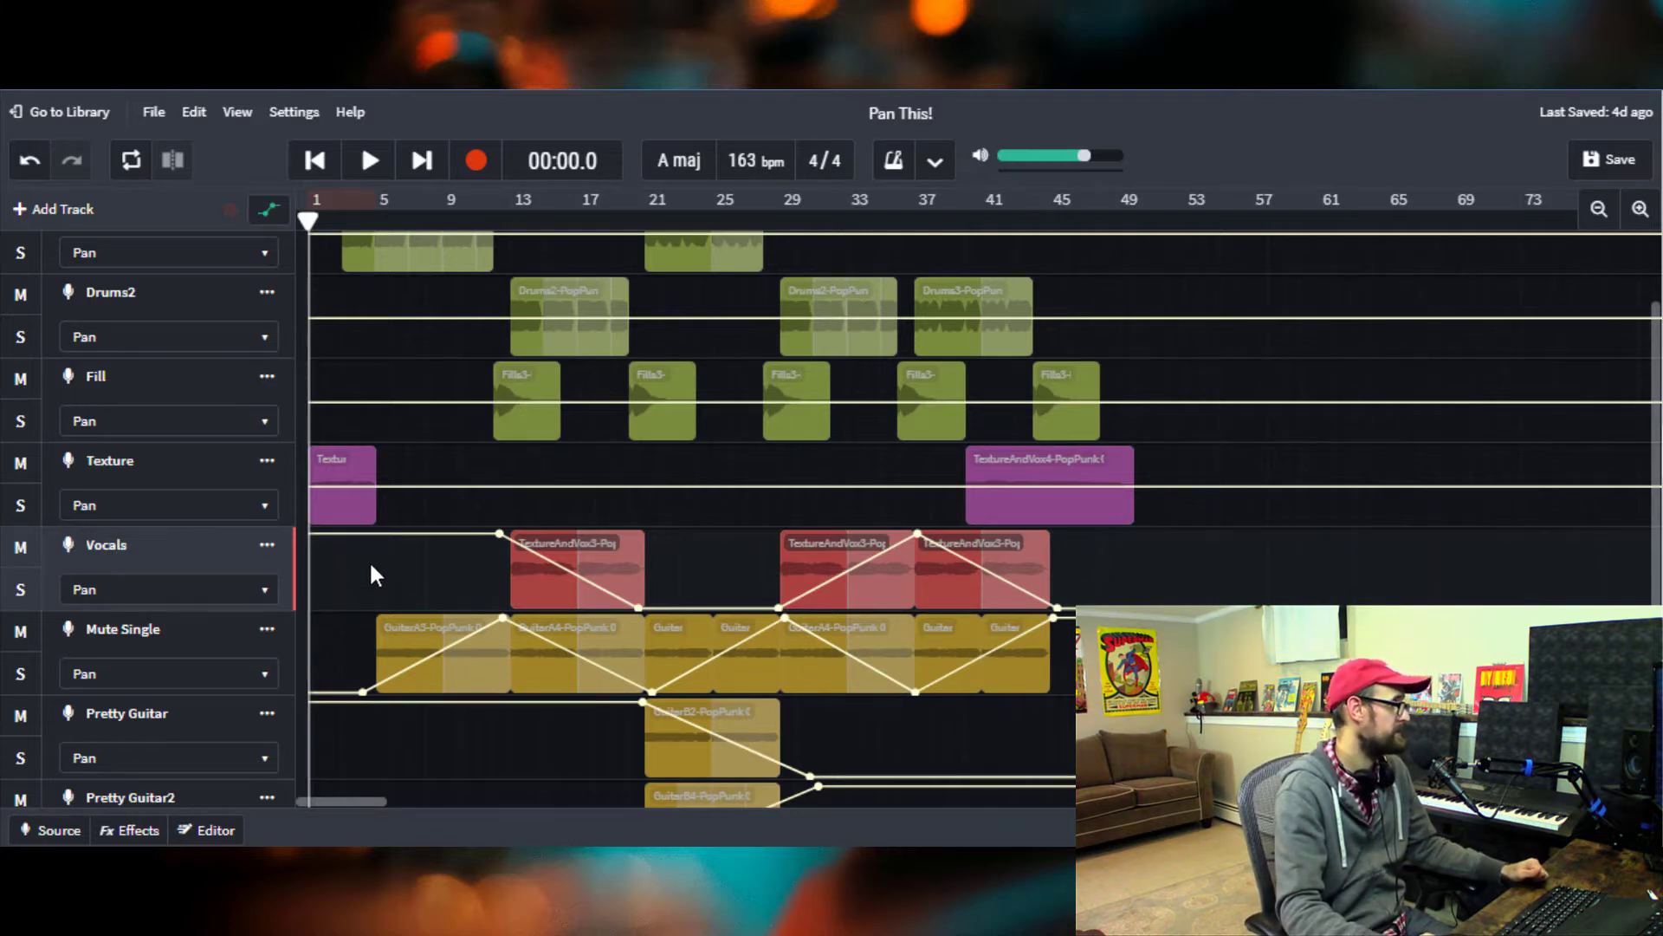
# Hide the automation lanes and play the song from the start to check Bass2's automated pan
pyautogui.click(276, 213)
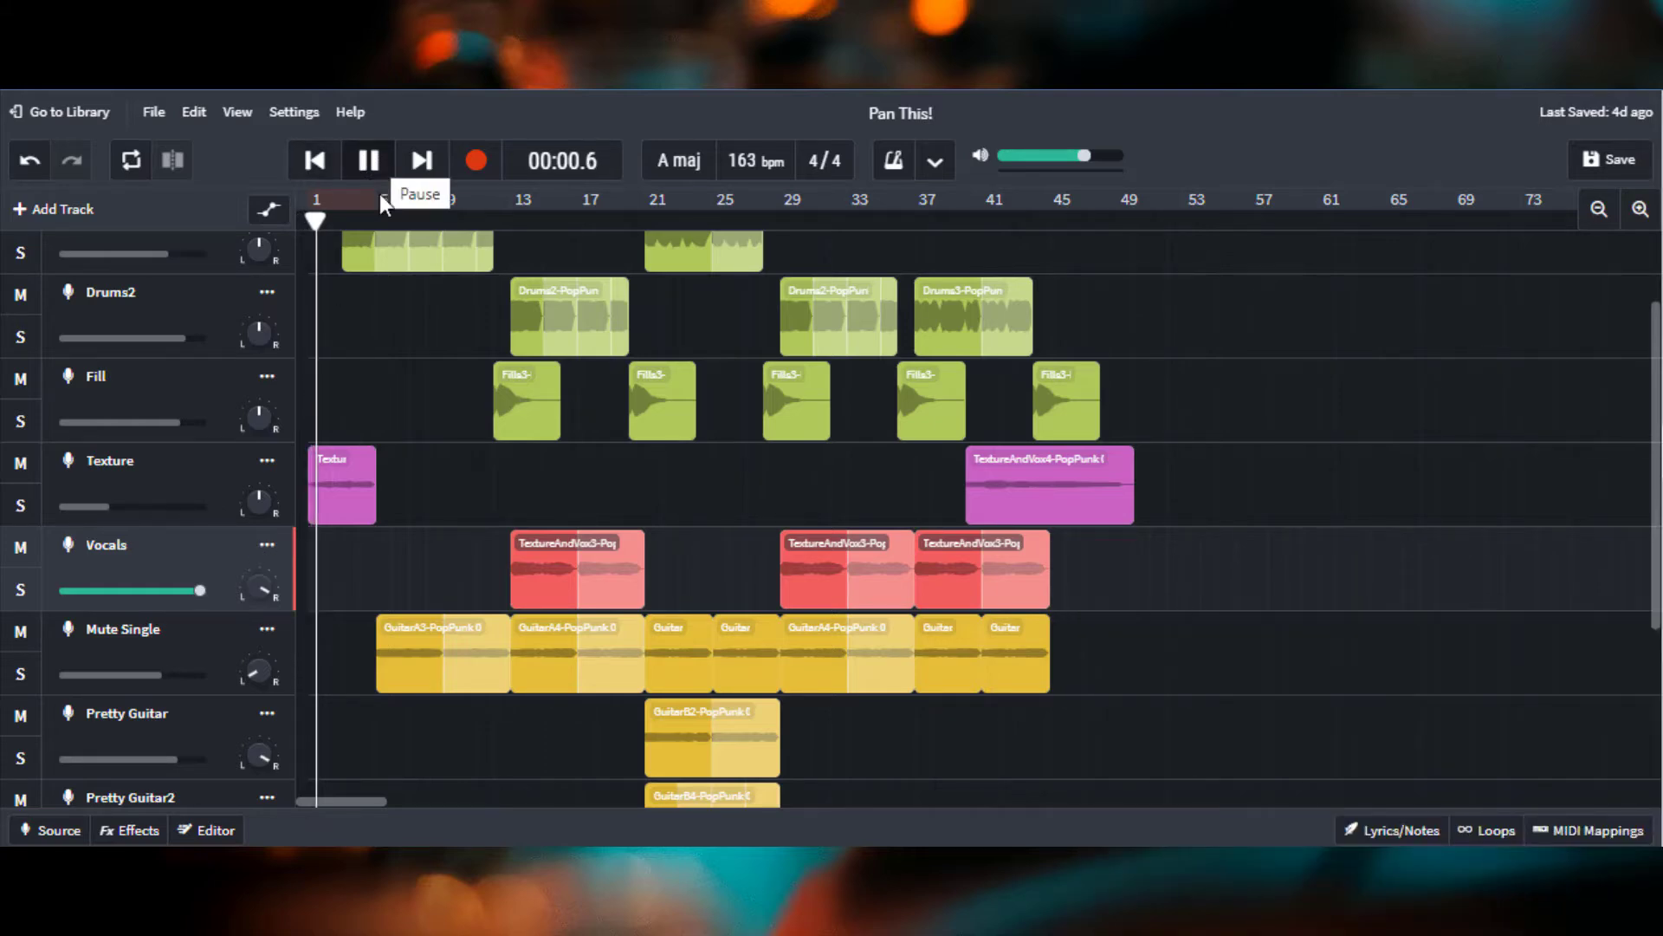
pyautogui.scroll(3, 397, 342)
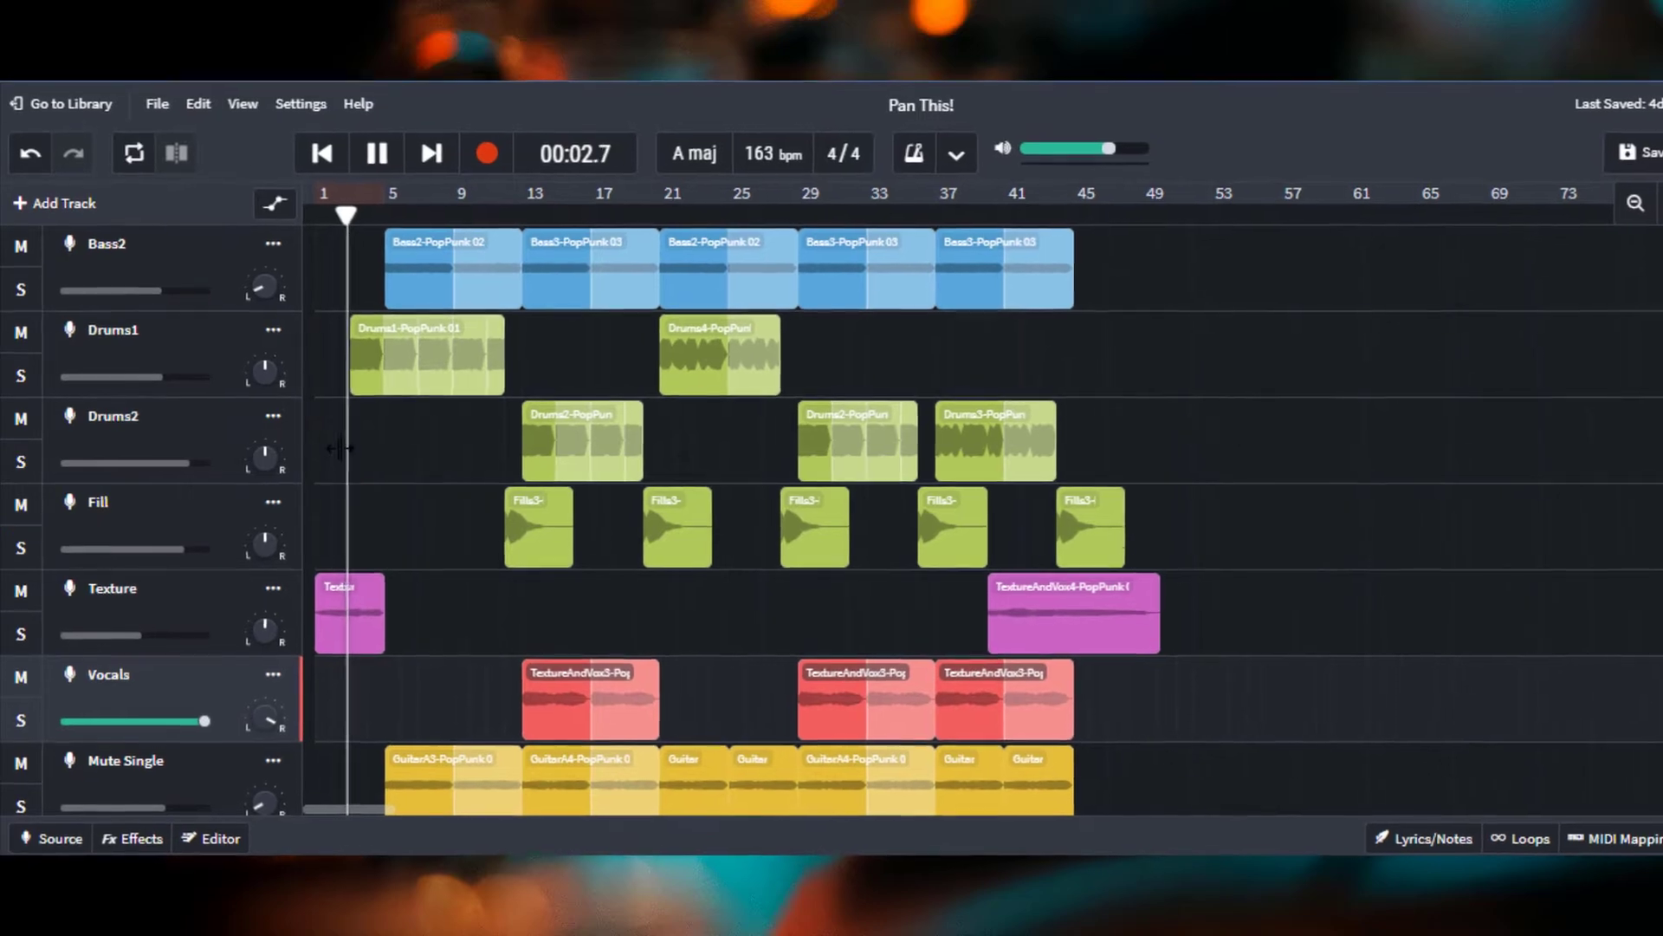
pyautogui.moveTo(289, 279)
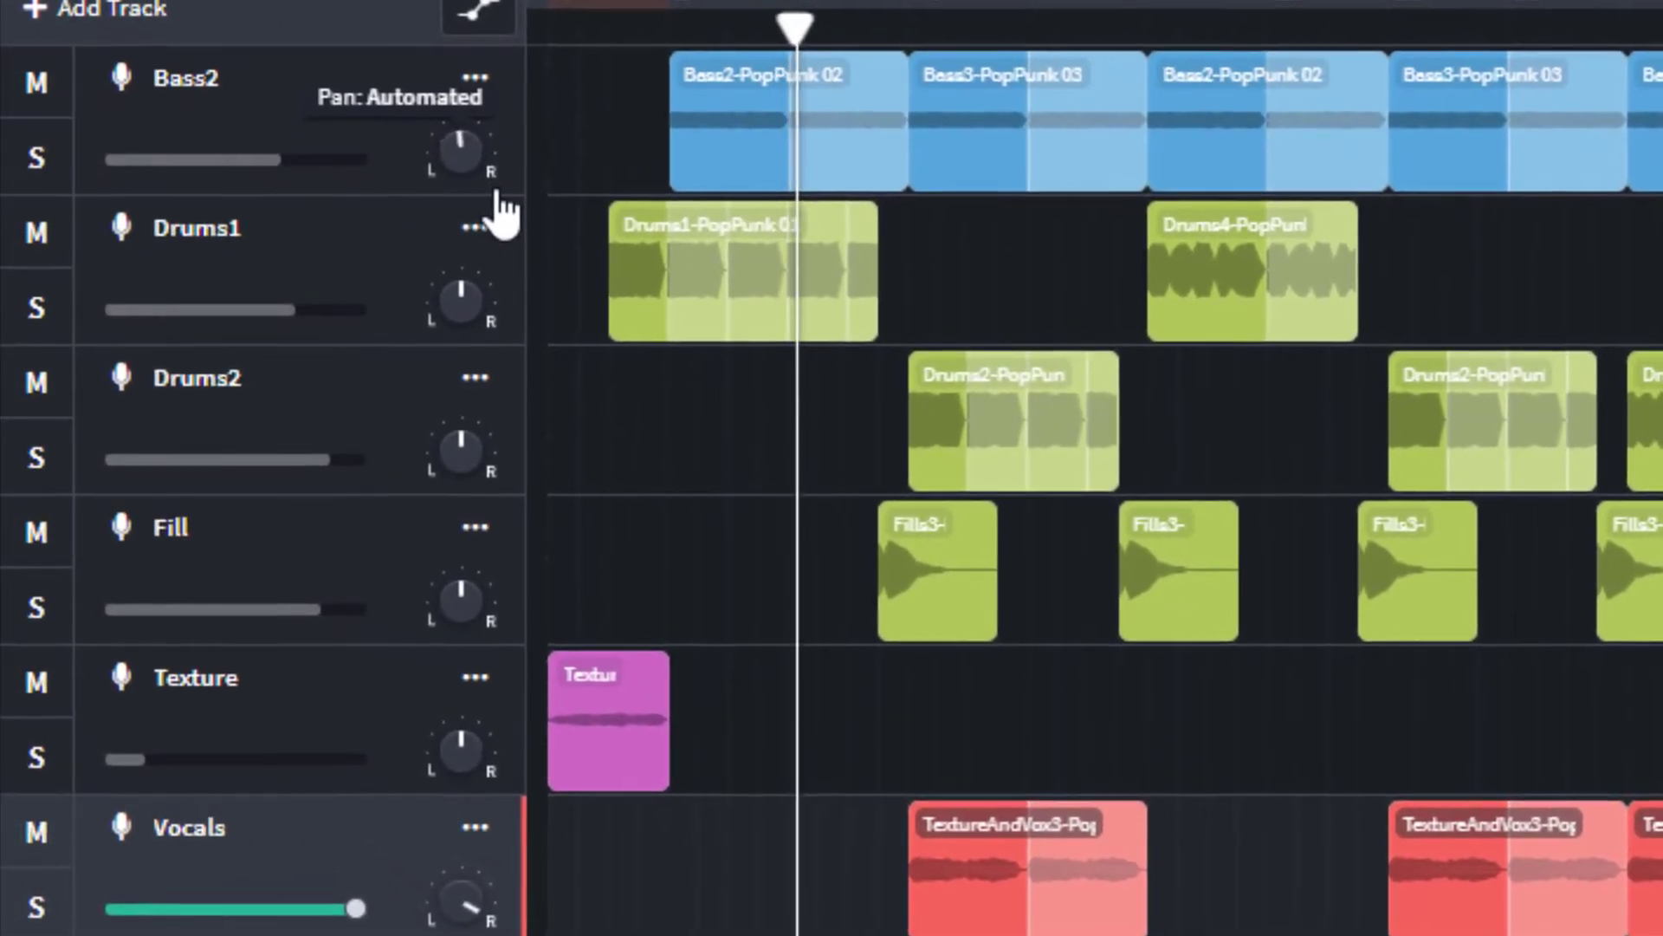
# Briefly solo the Mute Single track during playback to hear its automated panning in isolation
pyautogui.scroll(-2, 501, 208)
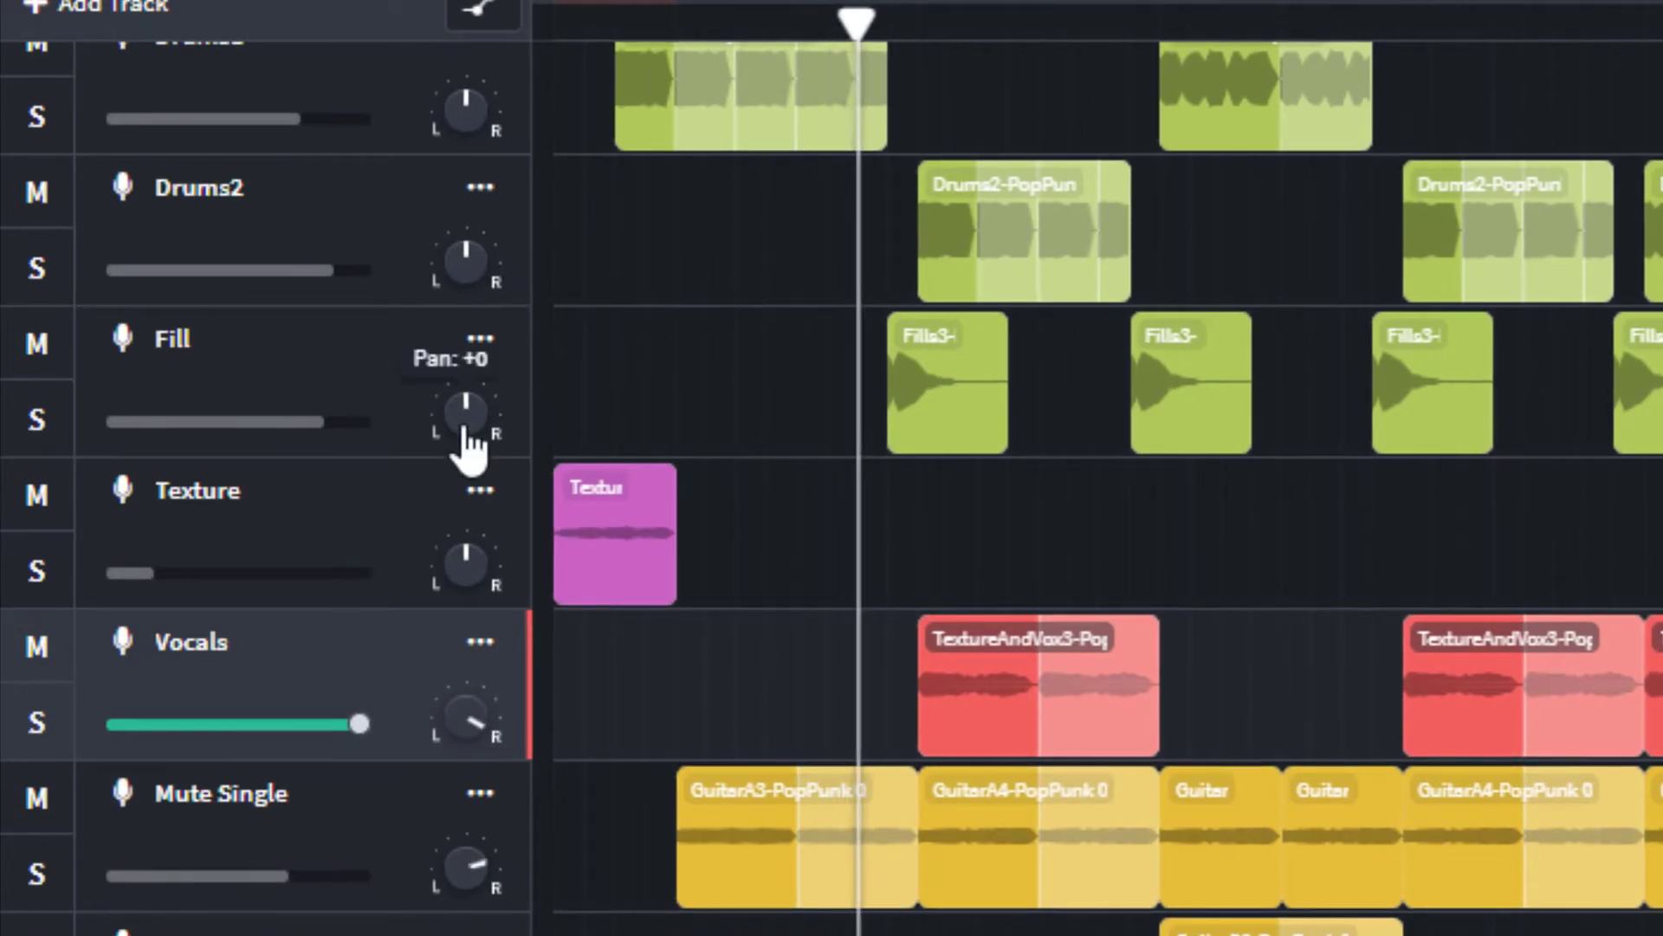
pyautogui.scroll(-2, 472, 459)
pyautogui.scroll(-2, 475, 472)
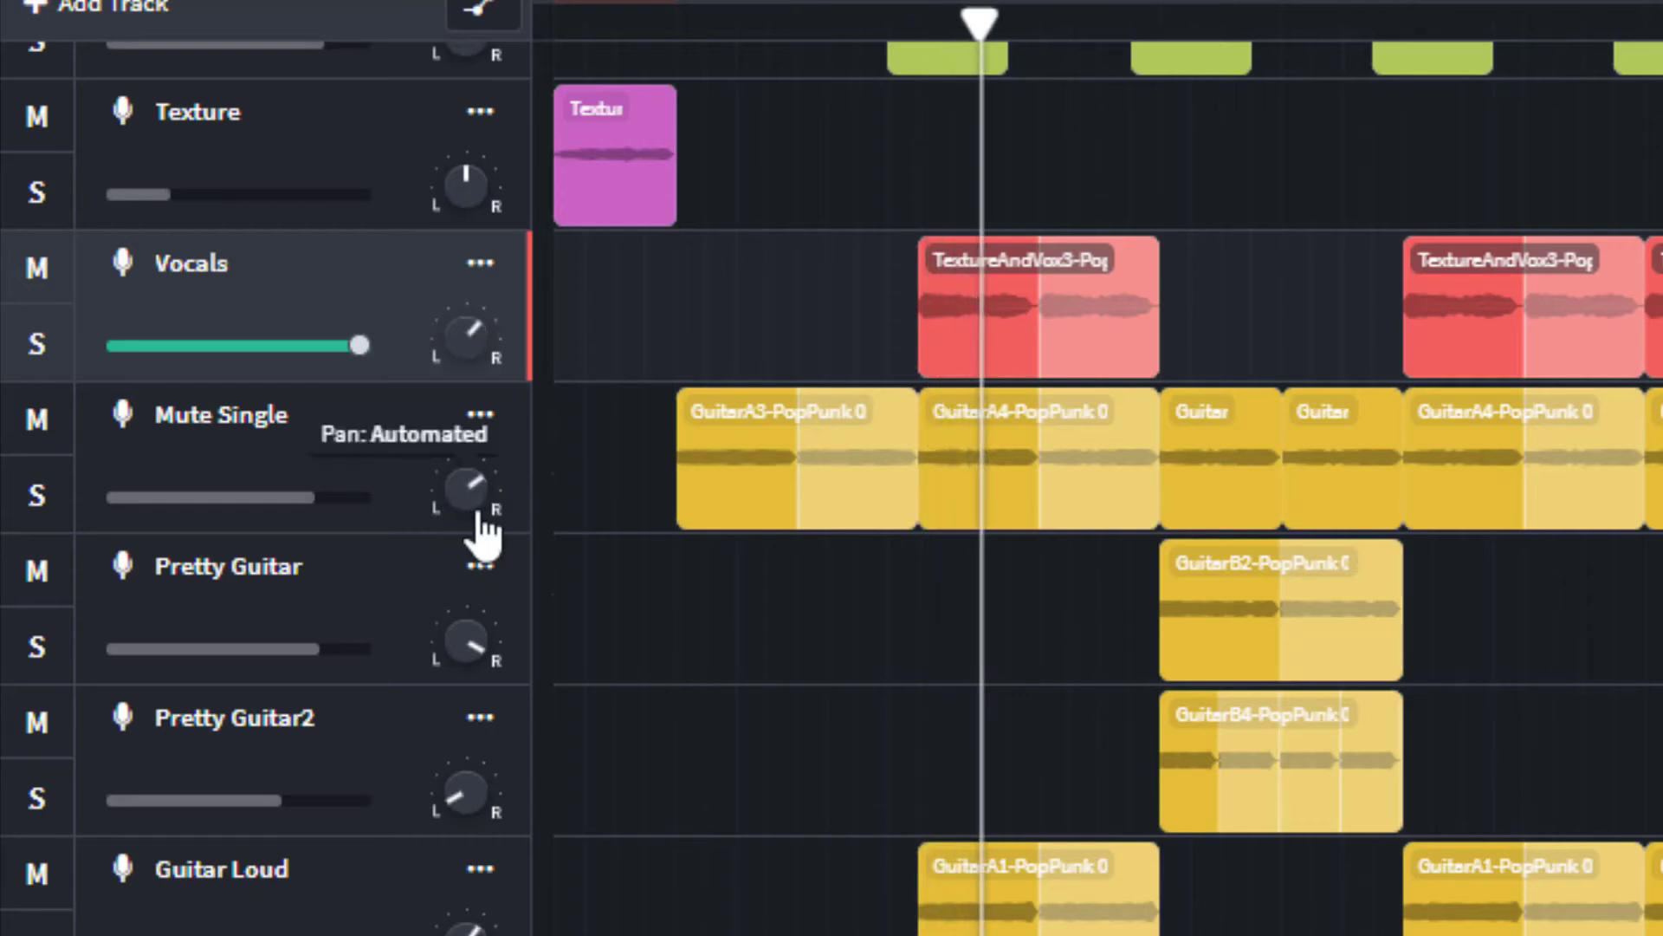
pyautogui.click(30, 518)
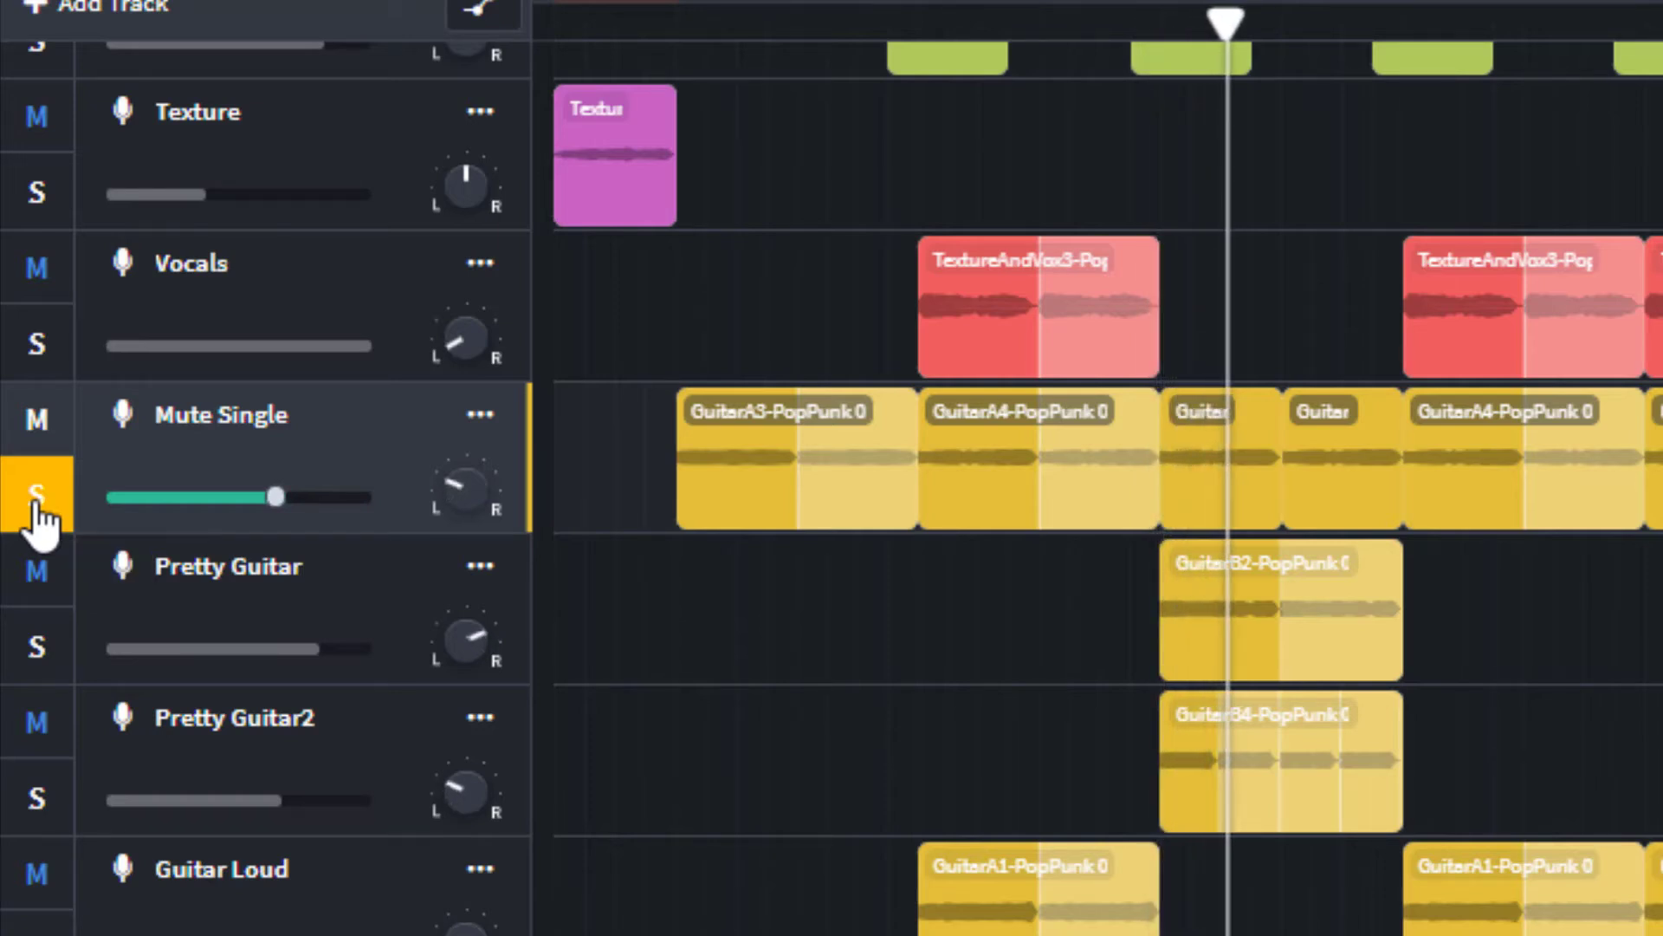
pyautogui.click(35, 503)
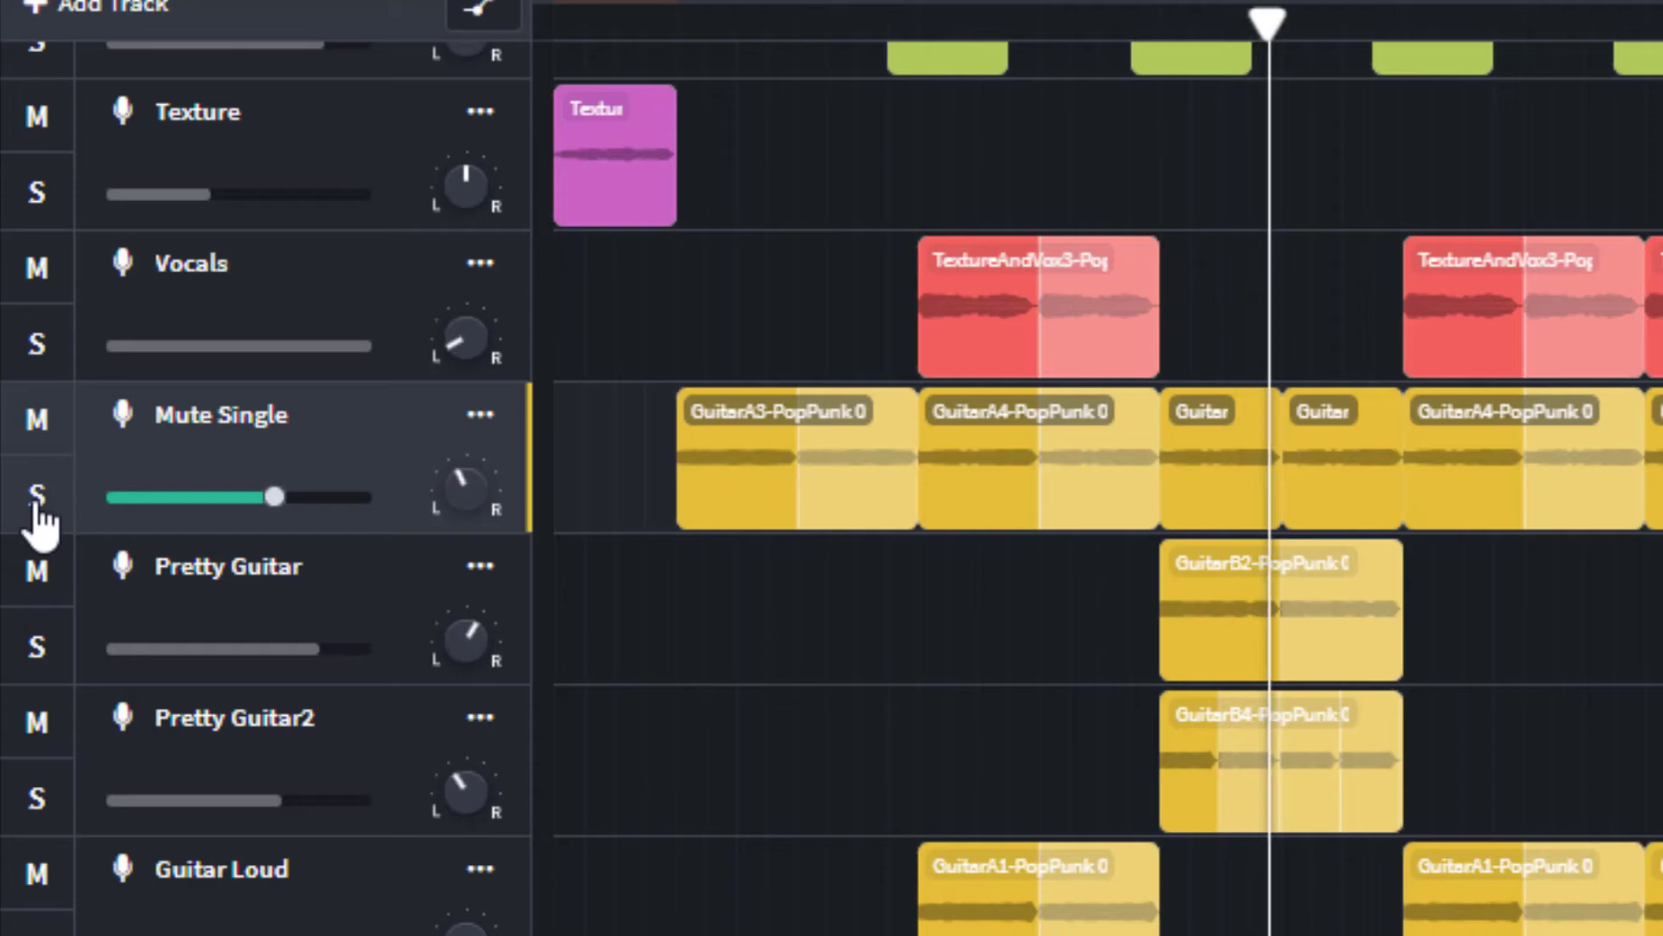